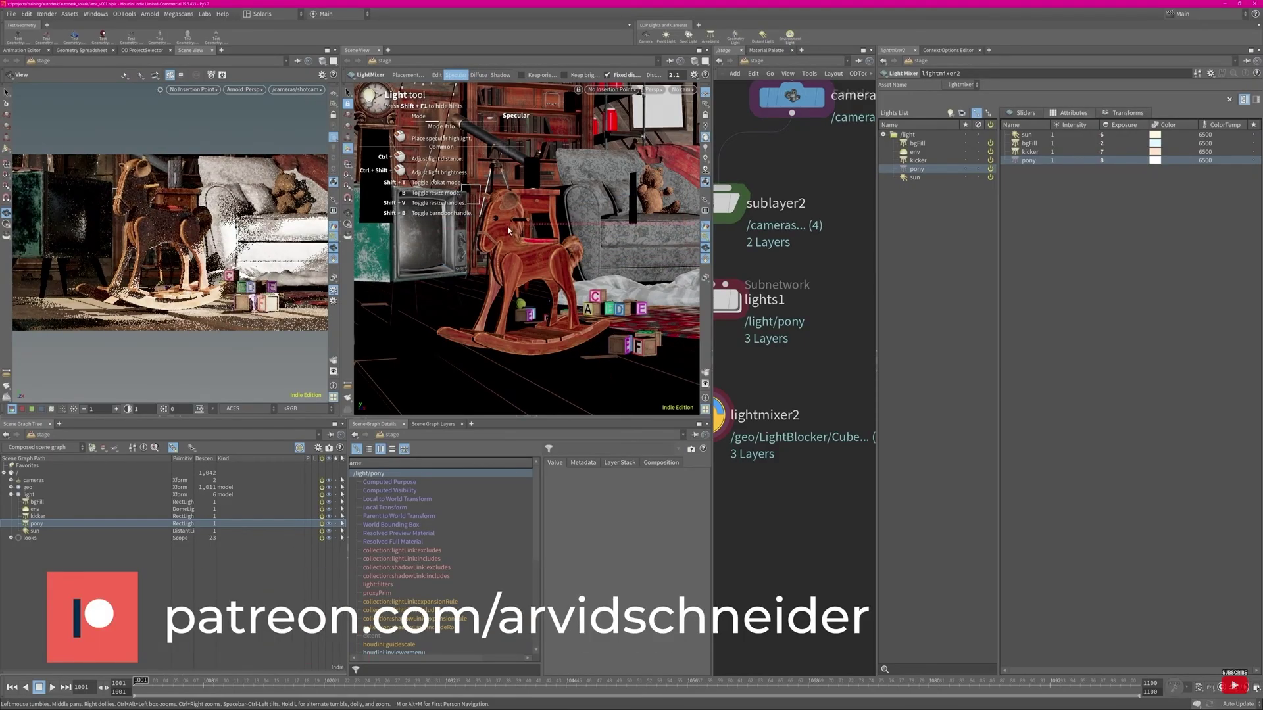
- Raise the pony light's exposure to 5.7 in the Light Mixer
middle_drag(1053, 159, 1036, 158)
click(1155, 160)
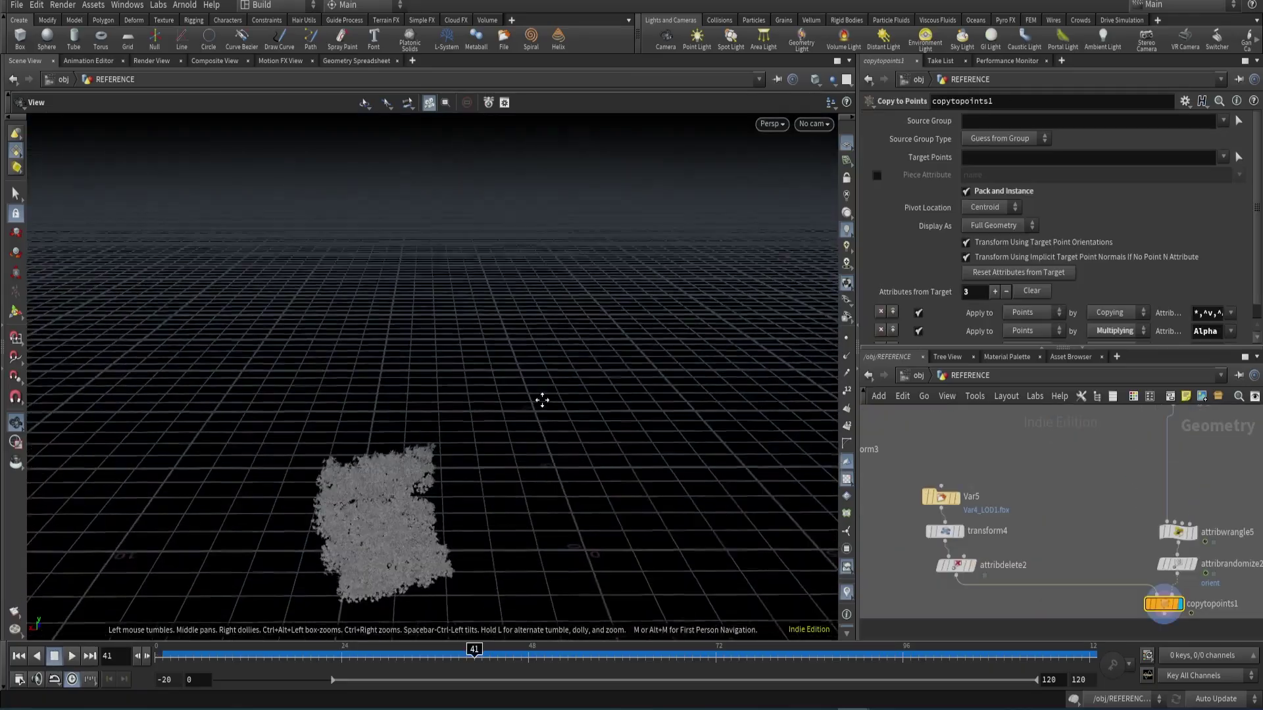
- Frame the geometry, look through the portrait shot camera, and display the timewarp2 retimed sim
key(space+g)
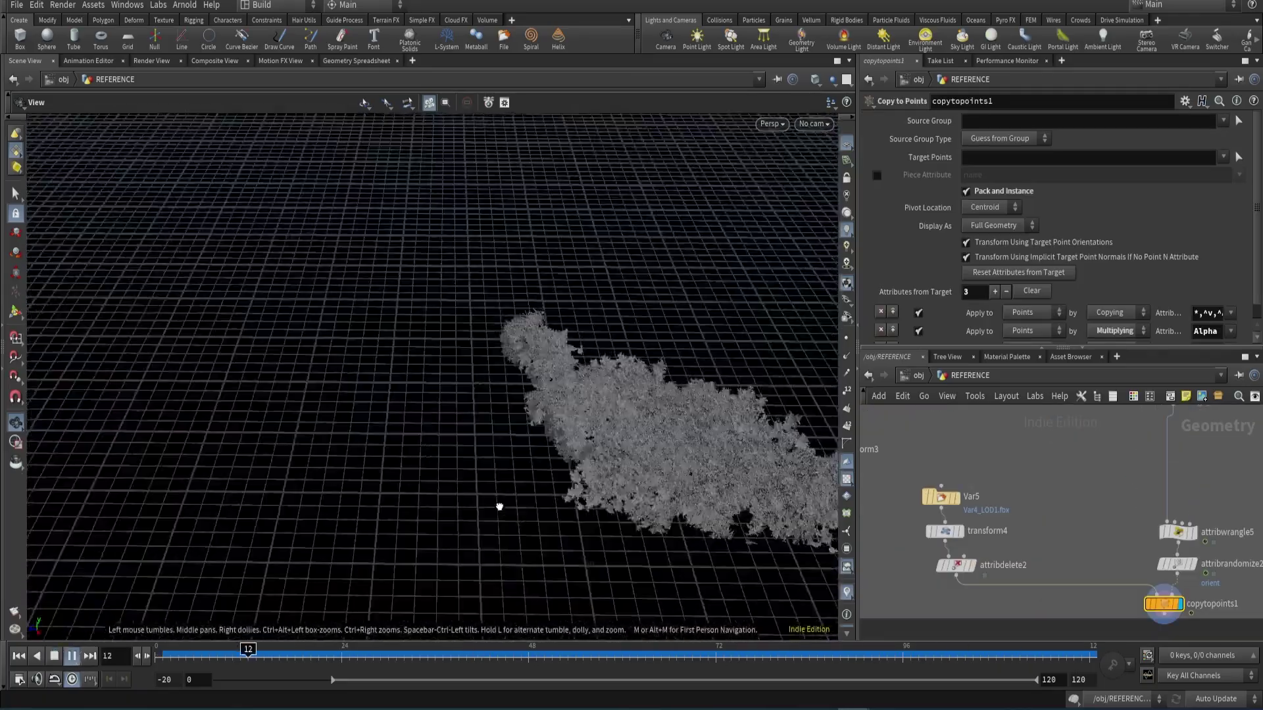
click(814, 123)
click(827, 190)
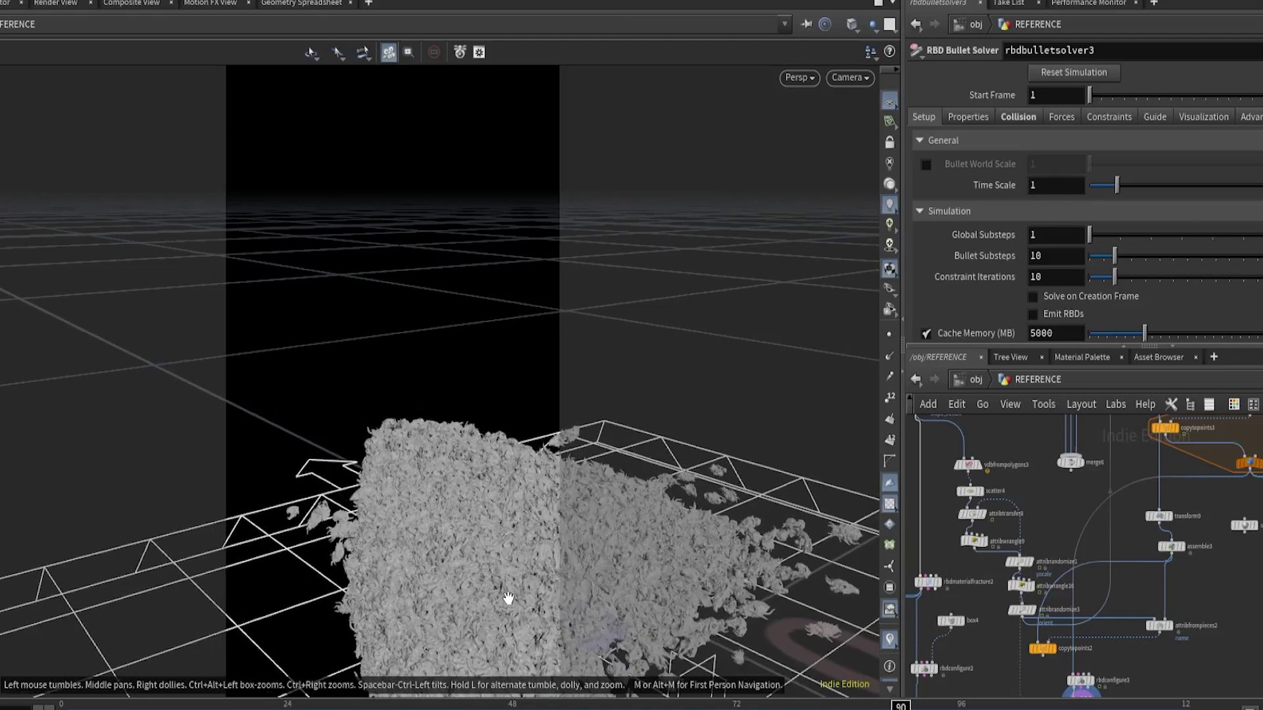
scroll(1107, 604, down, 3)
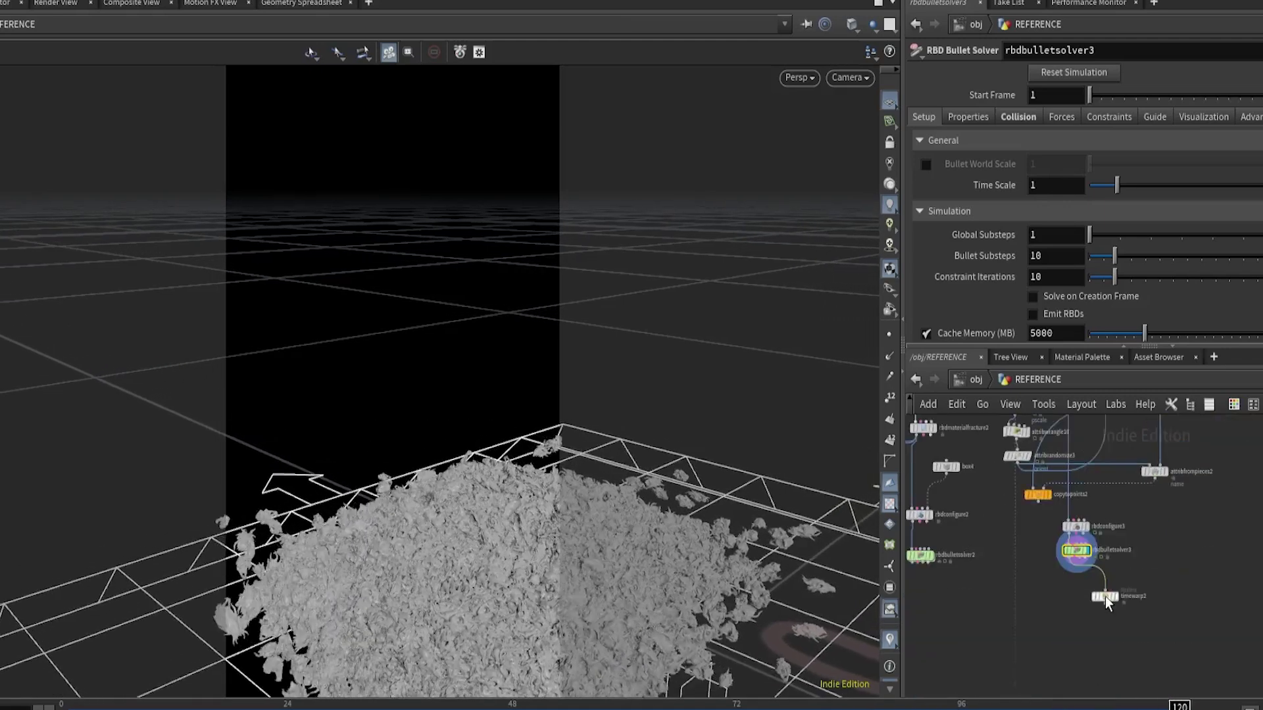
click(1105, 596)
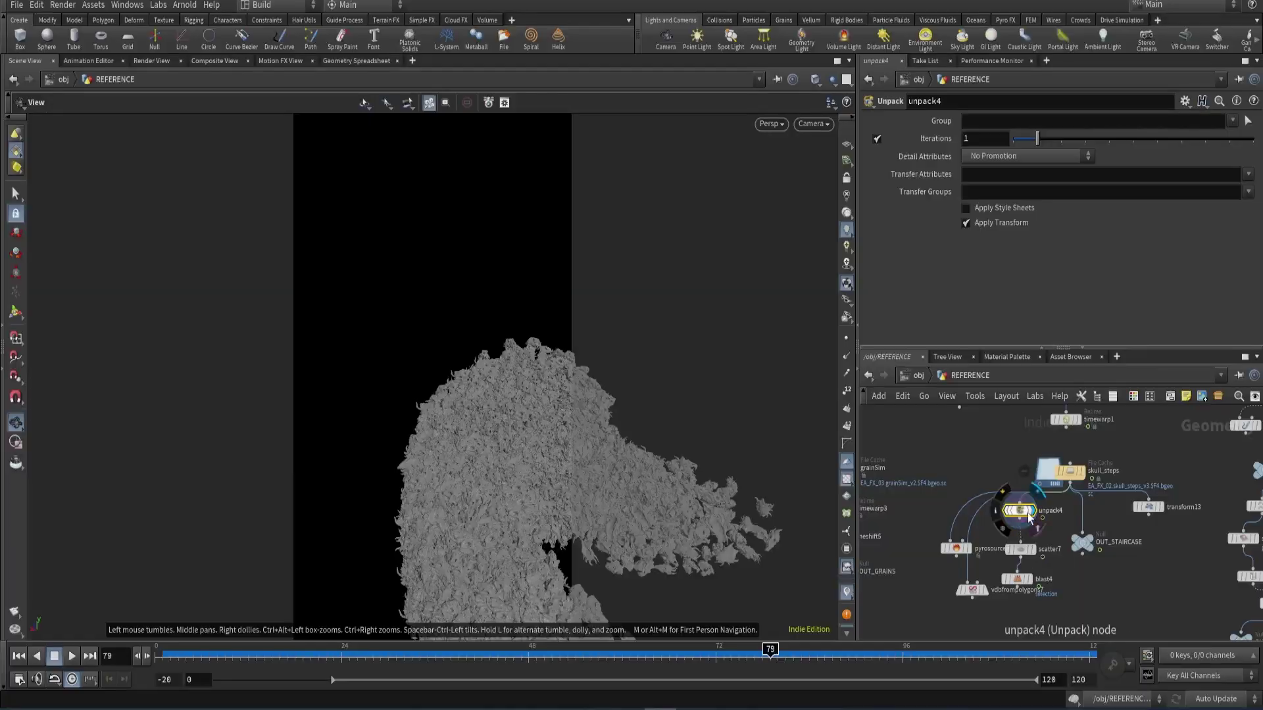
- Inspect the scatter7 and blast4 points, then play the skullSmokePoints file cache
click(1037, 515)
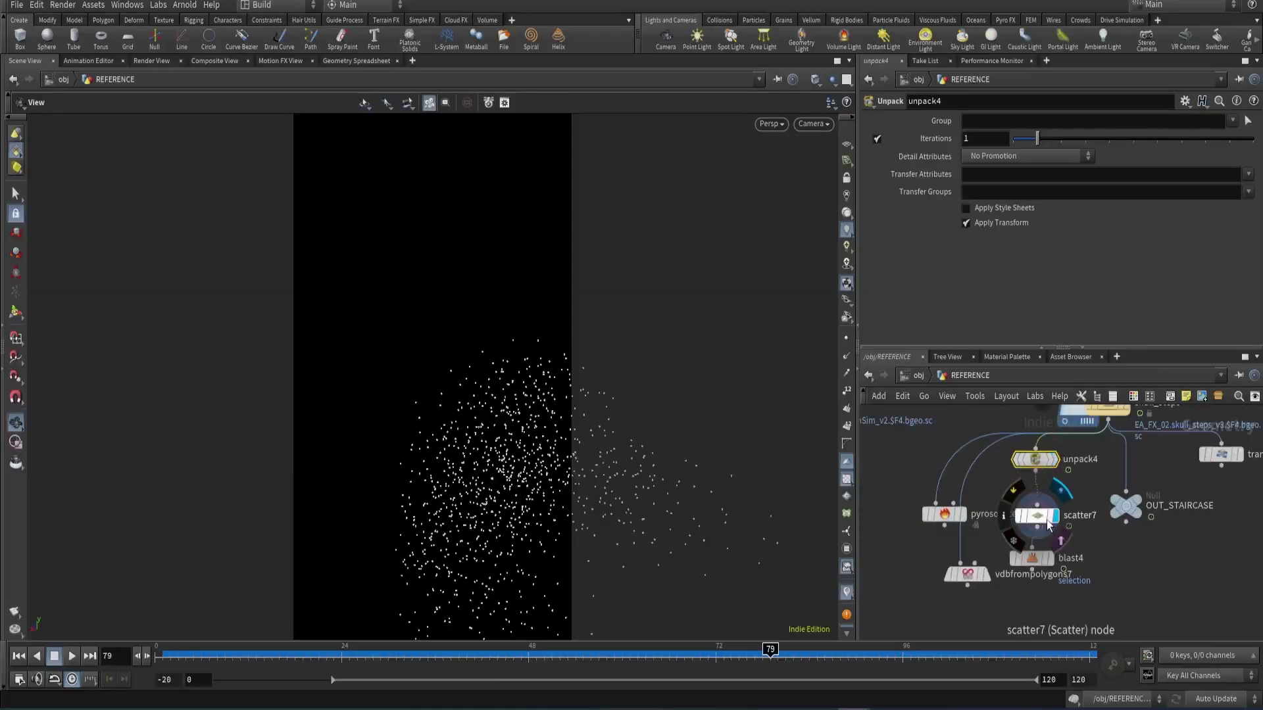
click(1046, 560)
scroll(557, 527, up, 2)
click(1038, 577)
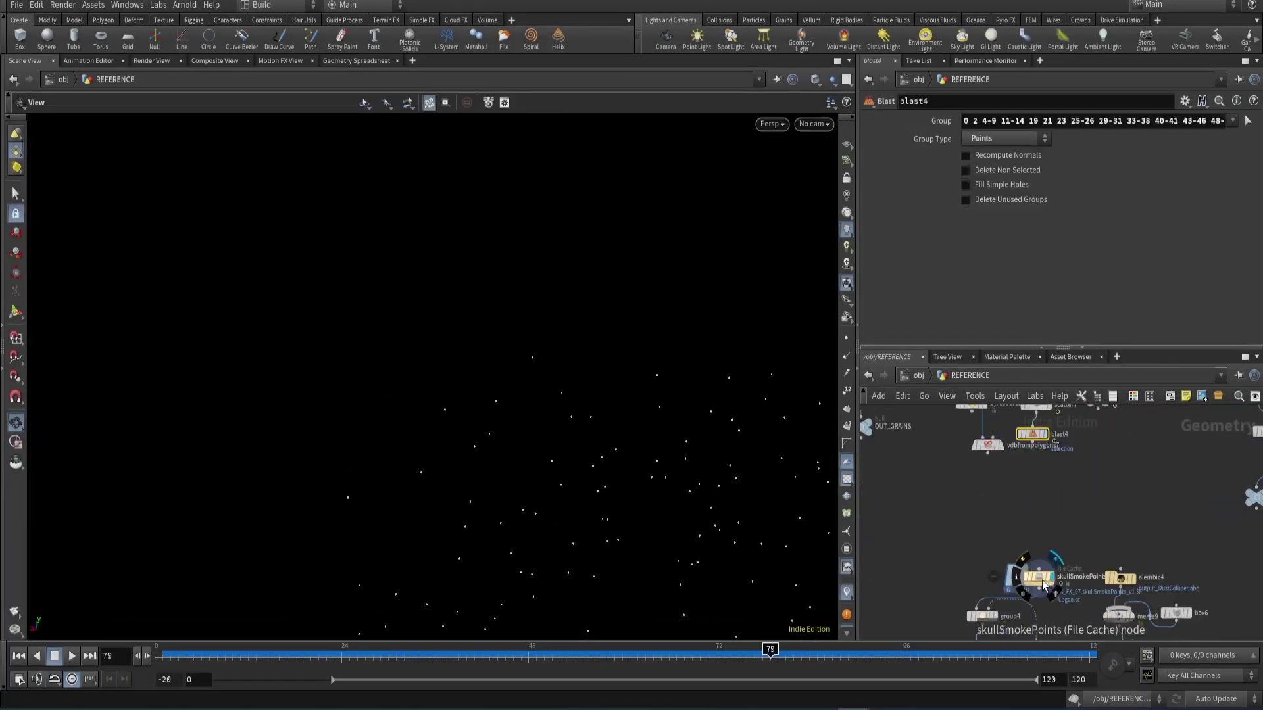
click(71, 656)
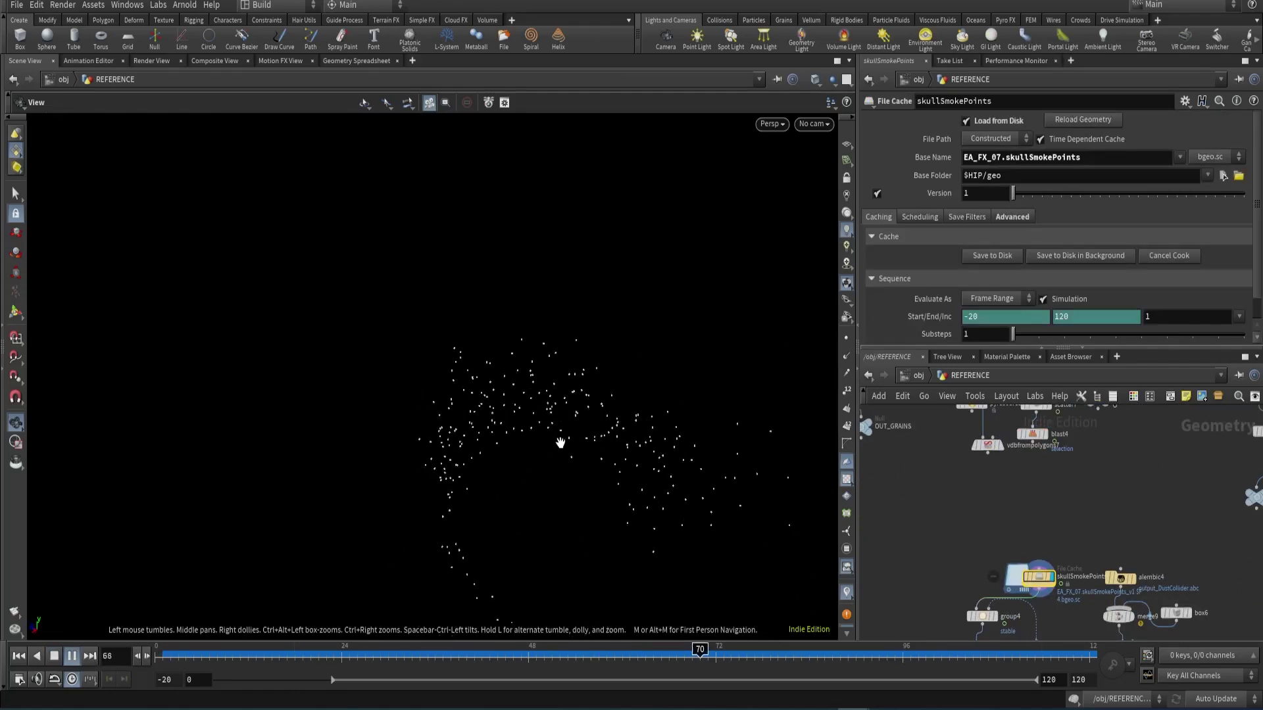
- Through the shot camera at frame 67, display the alembic4, merge9 and convertvdb8 collider nodes
click(813, 124)
click(816, 142)
click(54, 658)
middle_drag(1132, 592, 1151, 463)
click(1124, 426)
click(1133, 472)
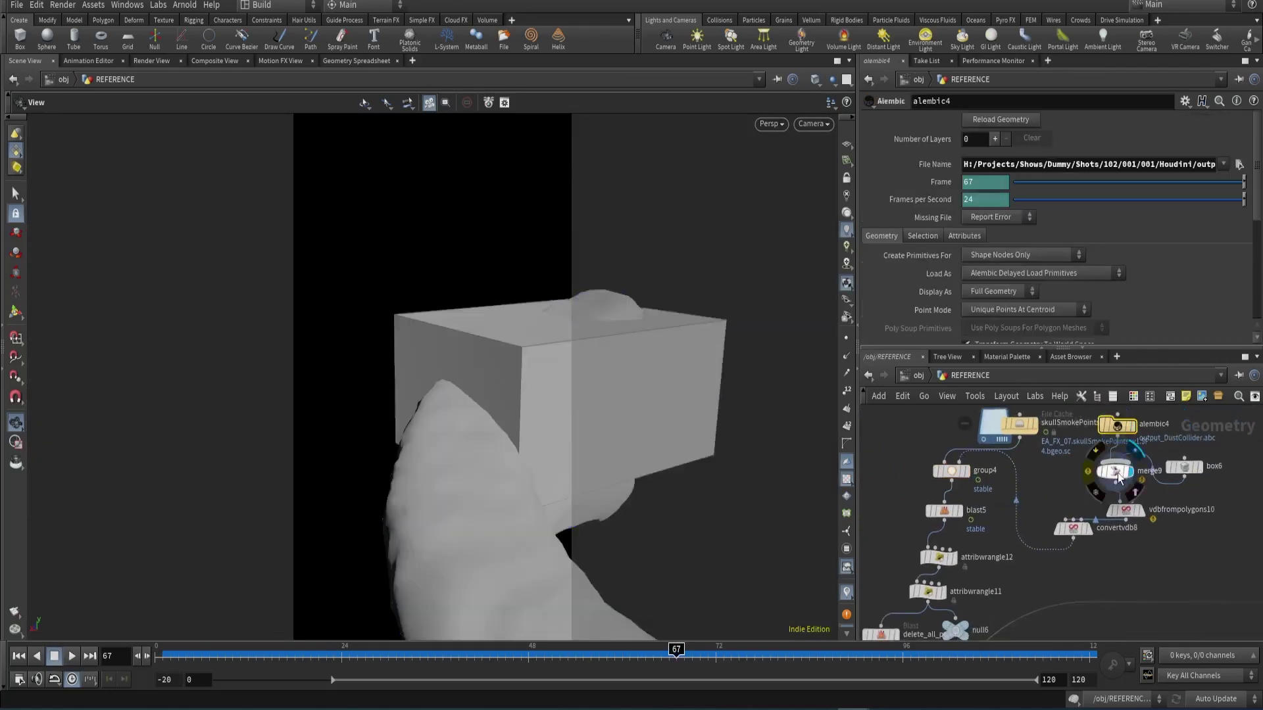
click(1093, 529)
middle_drag(1078, 529, 1140, 519)
- Step through group4, blast5, attribwrangle12 and attribwrangle11 through the shot camera
click(1018, 462)
scroll(502, 402, up, 5)
scroll(502, 402, down, 5)
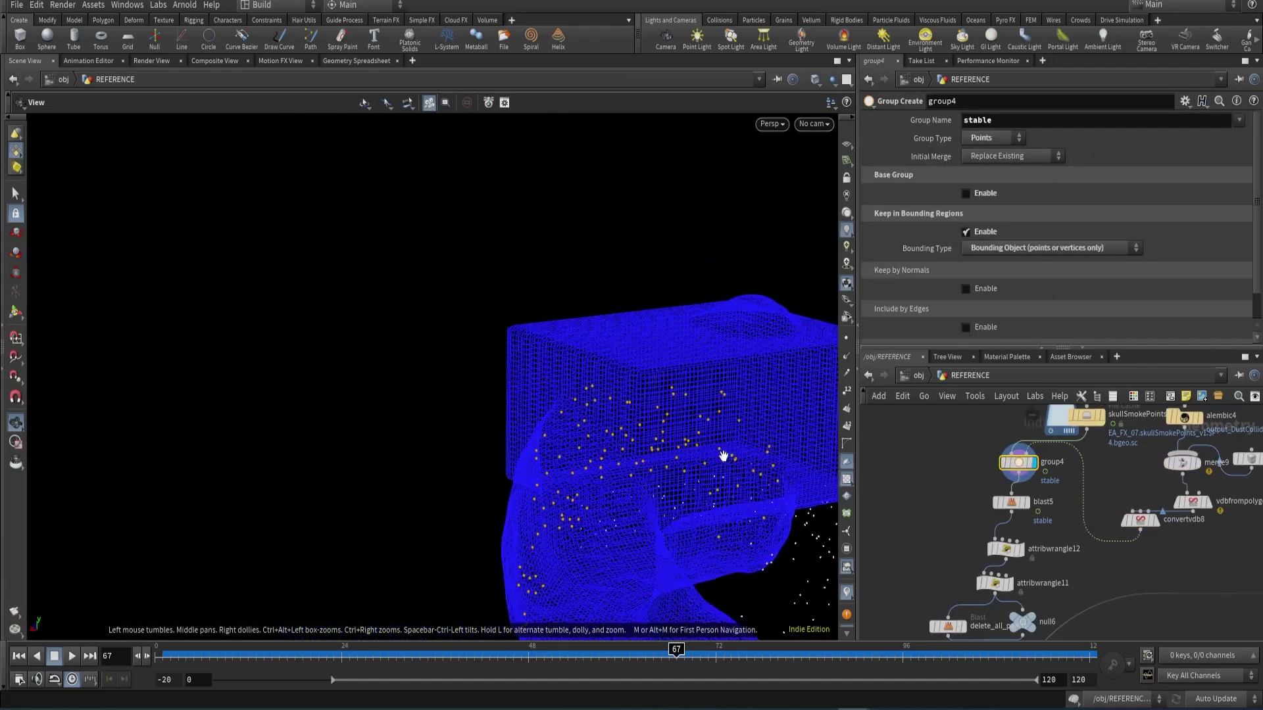
click(1011, 503)
middle_drag(1007, 502, 1007, 464)
click(814, 124)
click(816, 142)
click(1005, 512)
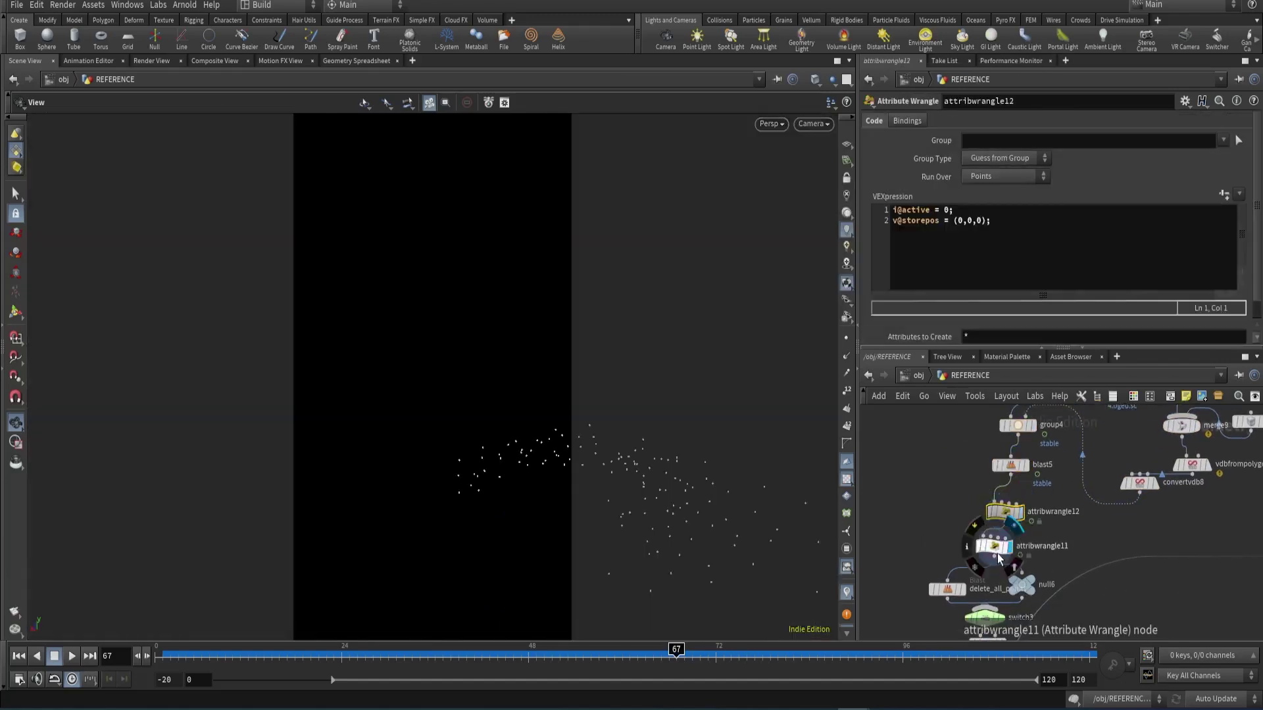
click(994, 546)
- Inspect switch3, pyrosource4, volumerasterizeattributes3 and pyrosolver2, rewinding to frame 0
middle_drag(987, 592, 1017, 495)
click(1017, 523)
click(1041, 530)
click(1052, 573)
middle_drag(1079, 592, 1083, 558)
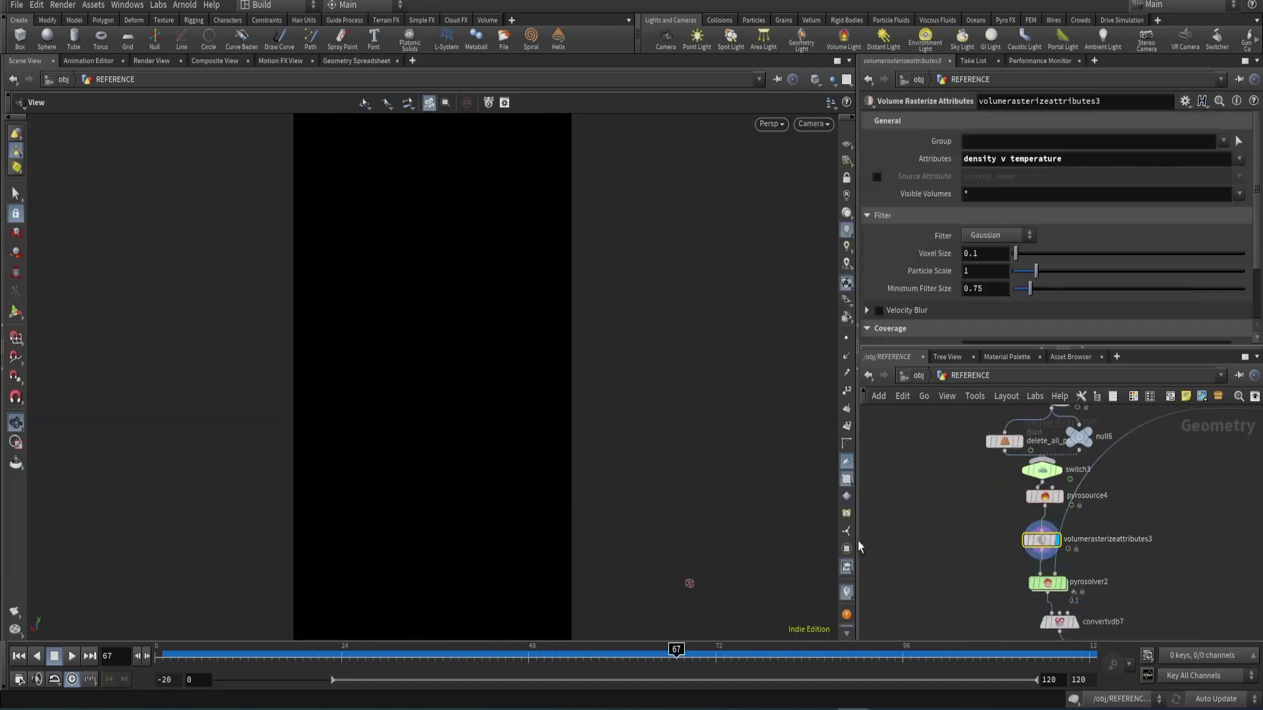
drag(677, 655, 606, 659)
drag(162, 650, 157, 649)
middle_drag(1052, 586, 1052, 463)
click(1052, 460)
- Cut the wire from convertvdb7 to the dust file cache and select dust
drag(1128, 533, 1113, 538)
click(1109, 570)
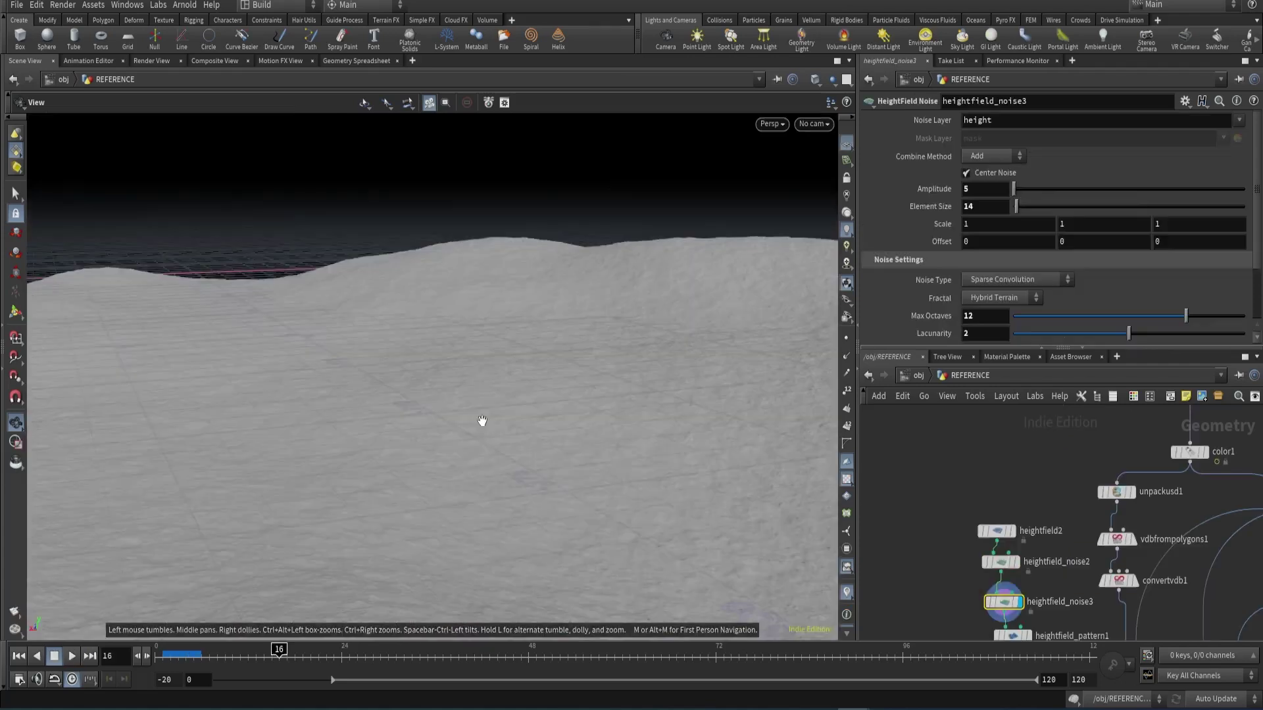
middle_drag(1038, 631, 1035, 583)
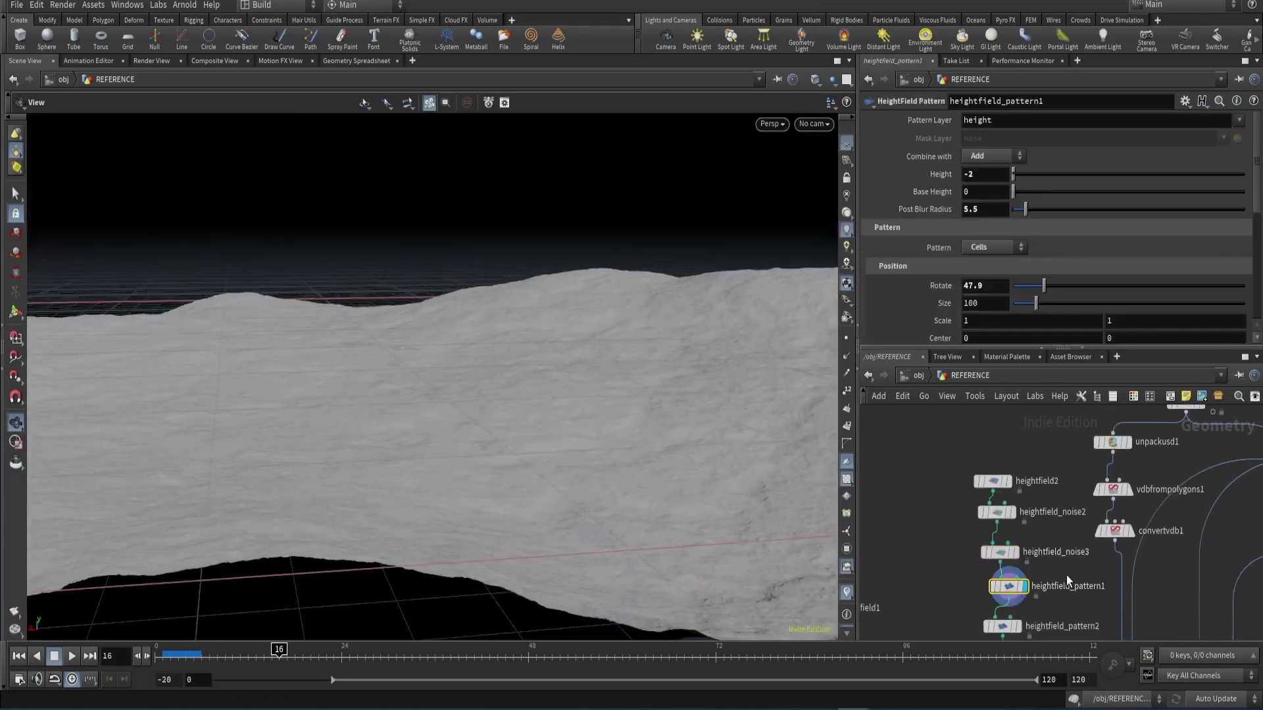
- Display the heightfield_pattern2 and heightfield_terrace1 terrains, orbiting around each
middle_drag(1013, 625, 1011, 581)
click(1006, 583)
drag(610, 503, 657, 454)
middle_drag(1027, 624, 1040, 581)
click(1021, 579)
drag(599, 411, 618, 448)
- Display heightfield_paint1 and heightfield_erode2, then convertheightfield1's converted terrain
middle_drag(1017, 582, 1007, 533)
click(1010, 563)
mouse_move(579, 460)
mouse_down()
mouse_move(605, 503)
mouse_move(613, 472)
mouse_up()
middle_drag(1017, 592, 1017, 563)
click(1018, 564)
drag(671, 435, 555, 423)
middle_drag(1039, 605, 1035, 569)
click(1016, 570)
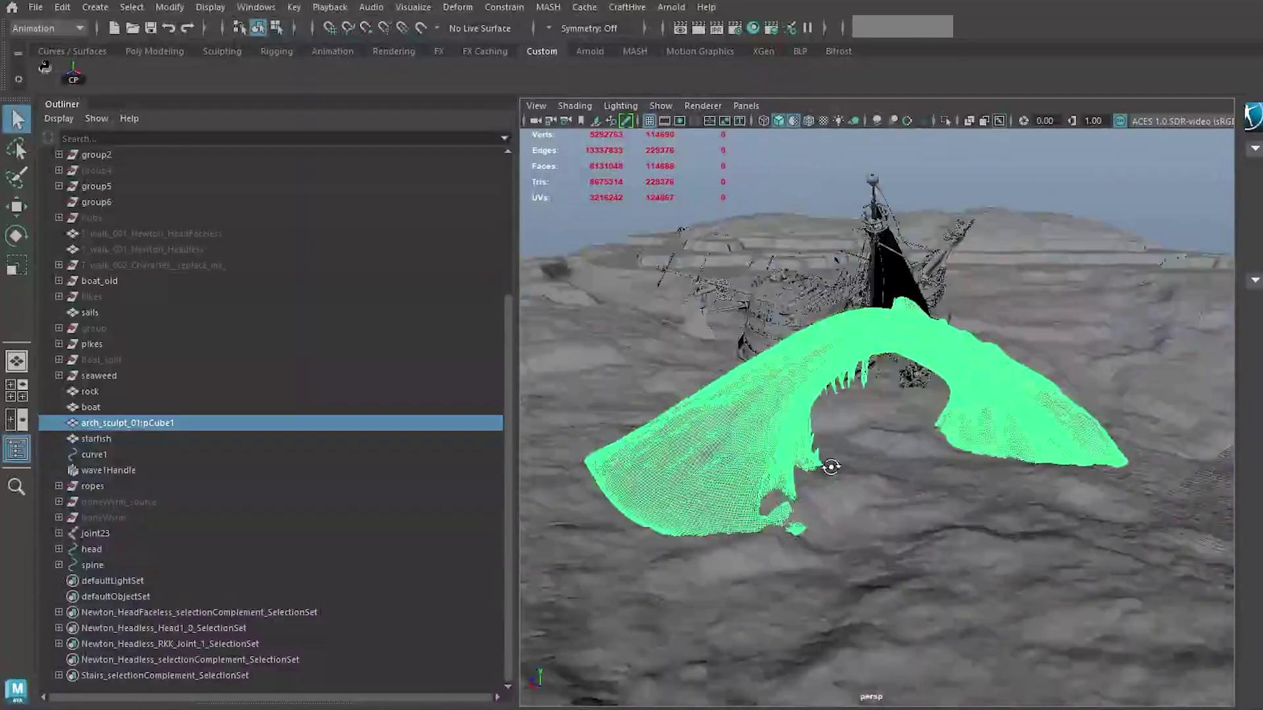
alt+drag(826, 460, 947, 367)
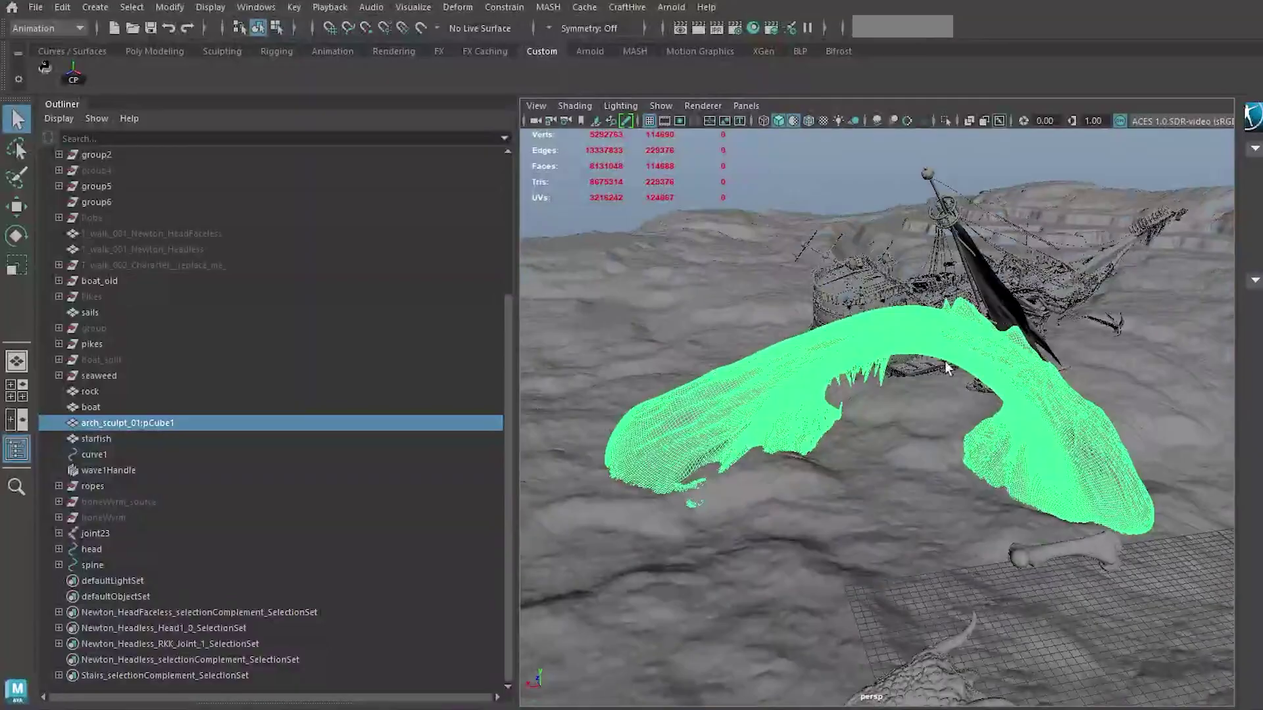
mouse_move(818, 173)
alt+mouse_down()
mouse_move(938, 401)
mouse_move(882, 347)
alt+mouse_up()
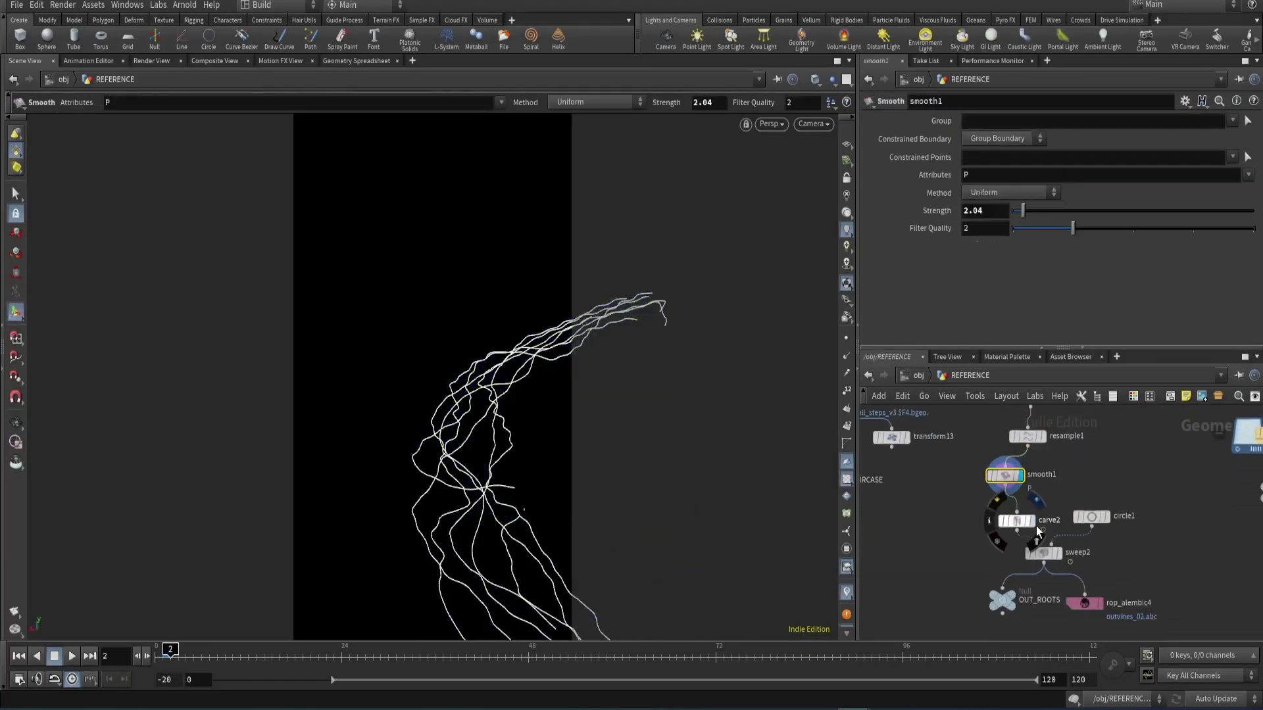
- Show sweep2's swept lightning geometry, then select the coat's back panel
double_click(1061, 557)
click(1044, 553)
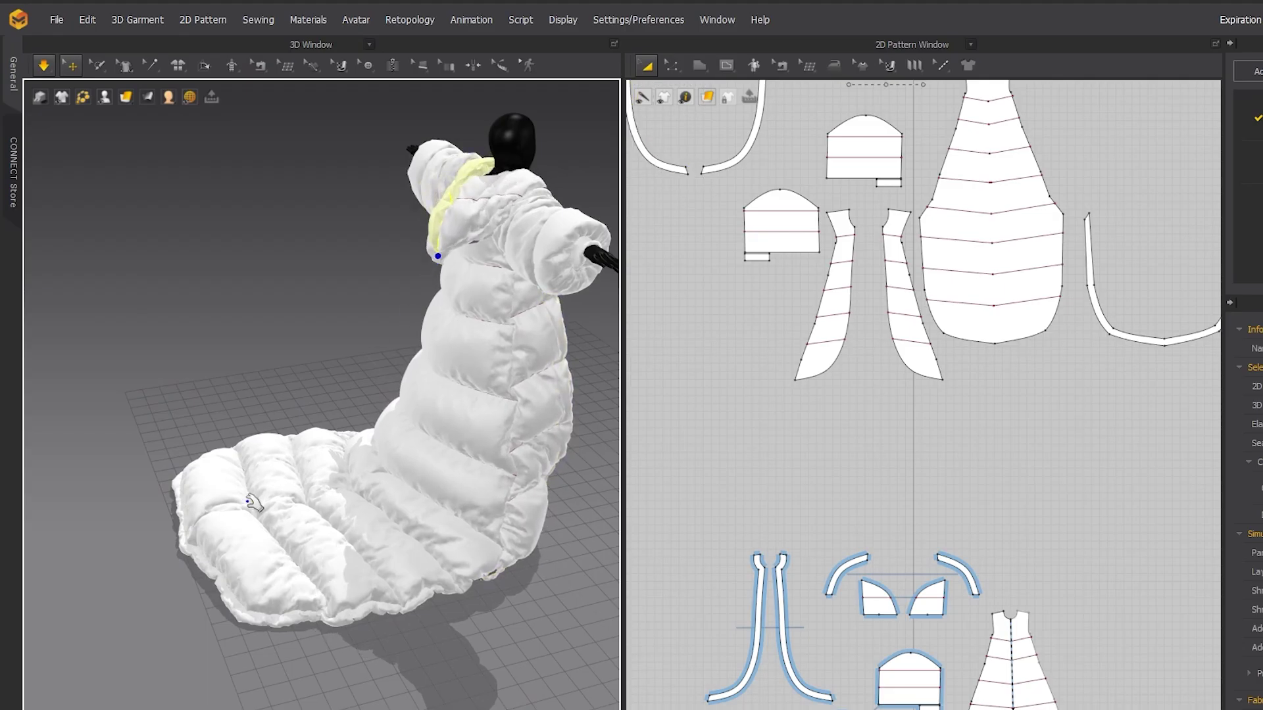
click(253, 503)
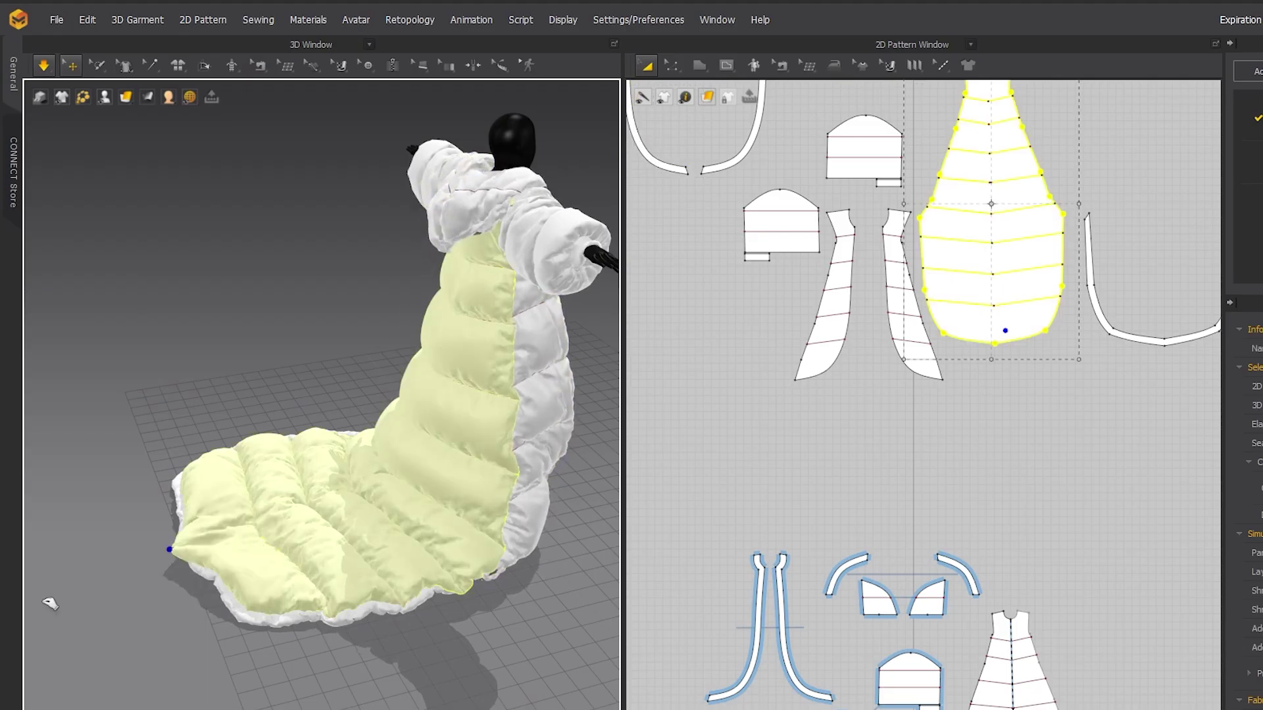
- Open the simulation quality options and orbit to the avatar's front
click(43, 66)
right_drag(164, 197, 386, 428)
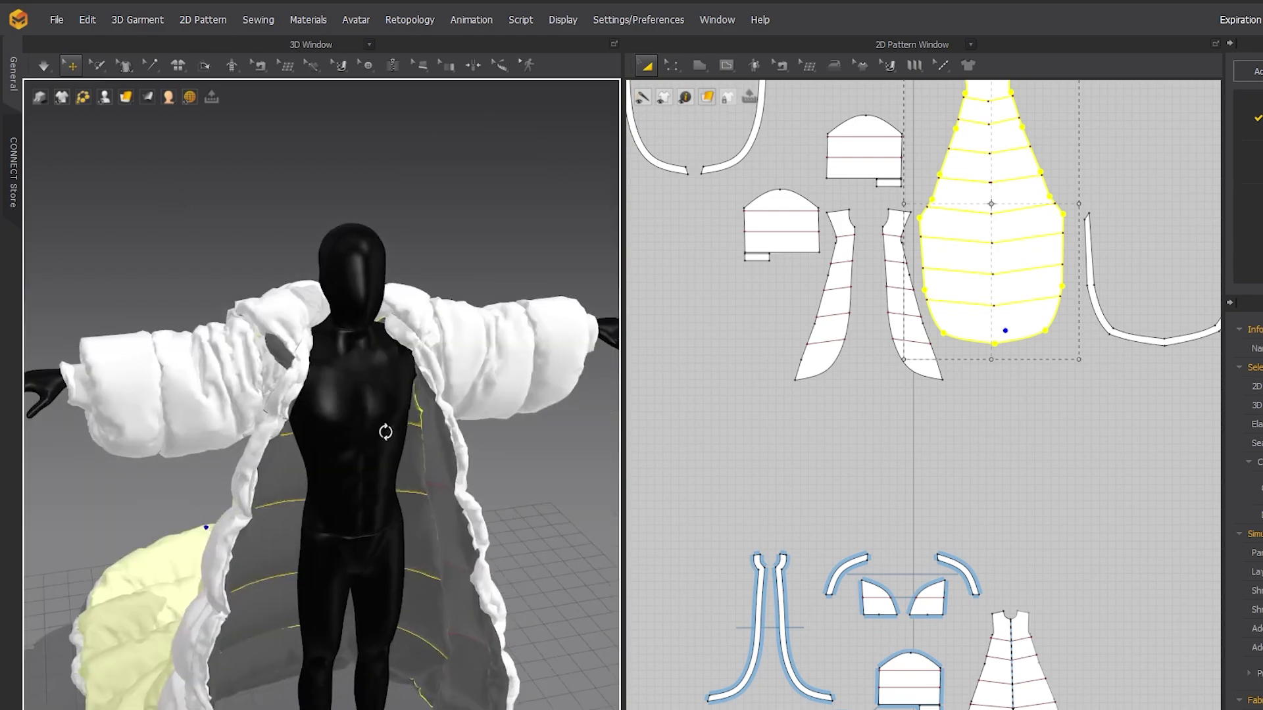
scroll(437, 443, down, 3)
scroll(989, 492, down, 5)
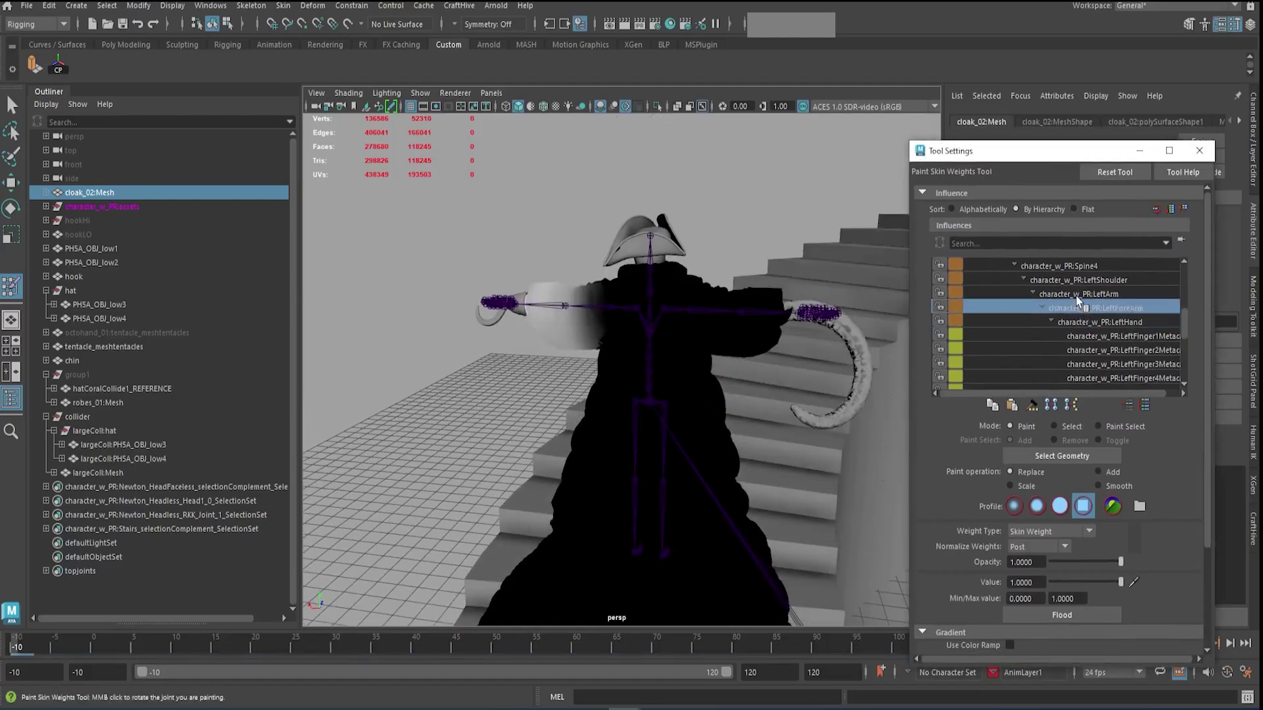
- Show the cloak's Spine4 and Hips skin weights, close the tool settings, and play the stair climb
click(1064, 267)
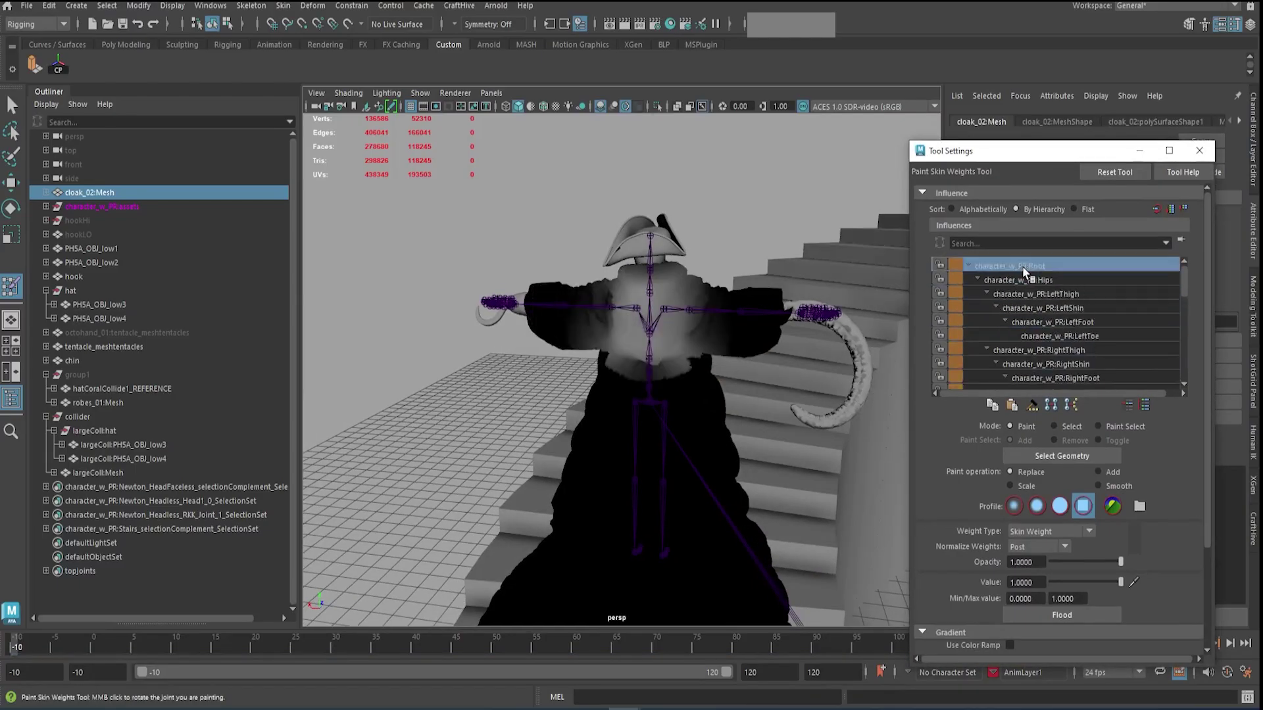
click(1043, 277)
alt+drag(614, 329, 592, 309)
key(w)
click(1200, 152)
key(alt+v)
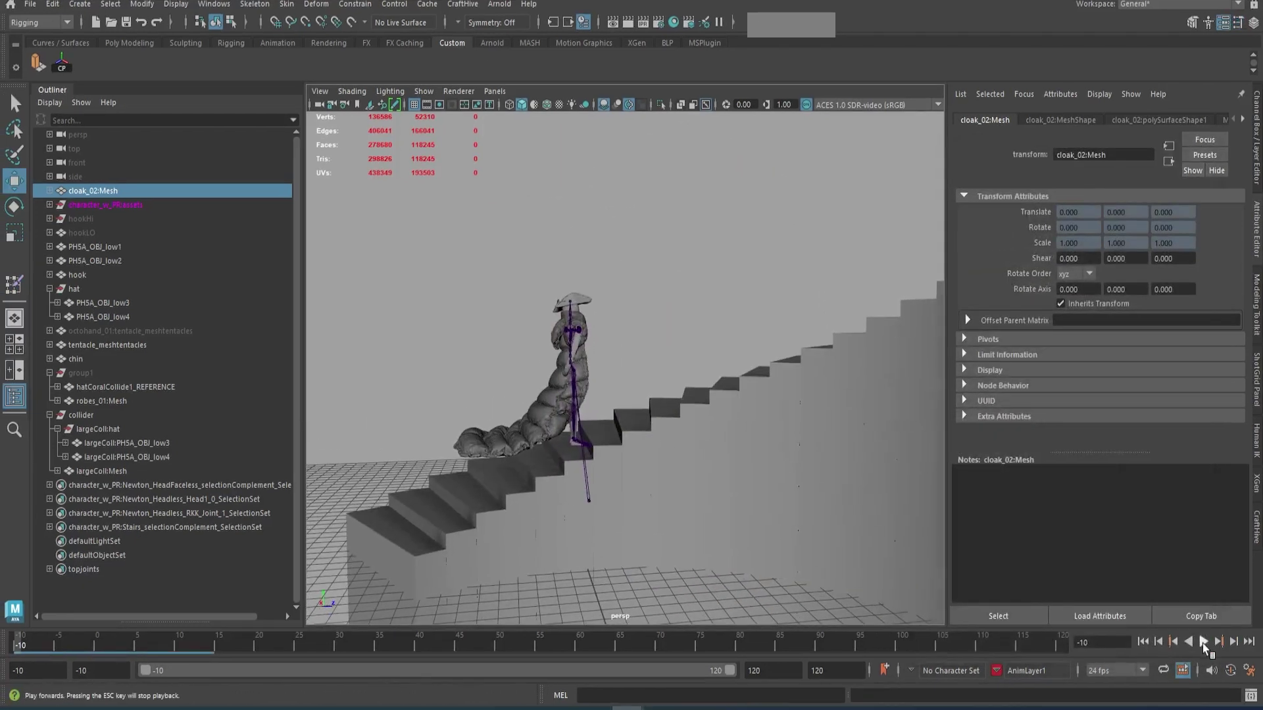
alt+drag(692, 437, 677, 460)
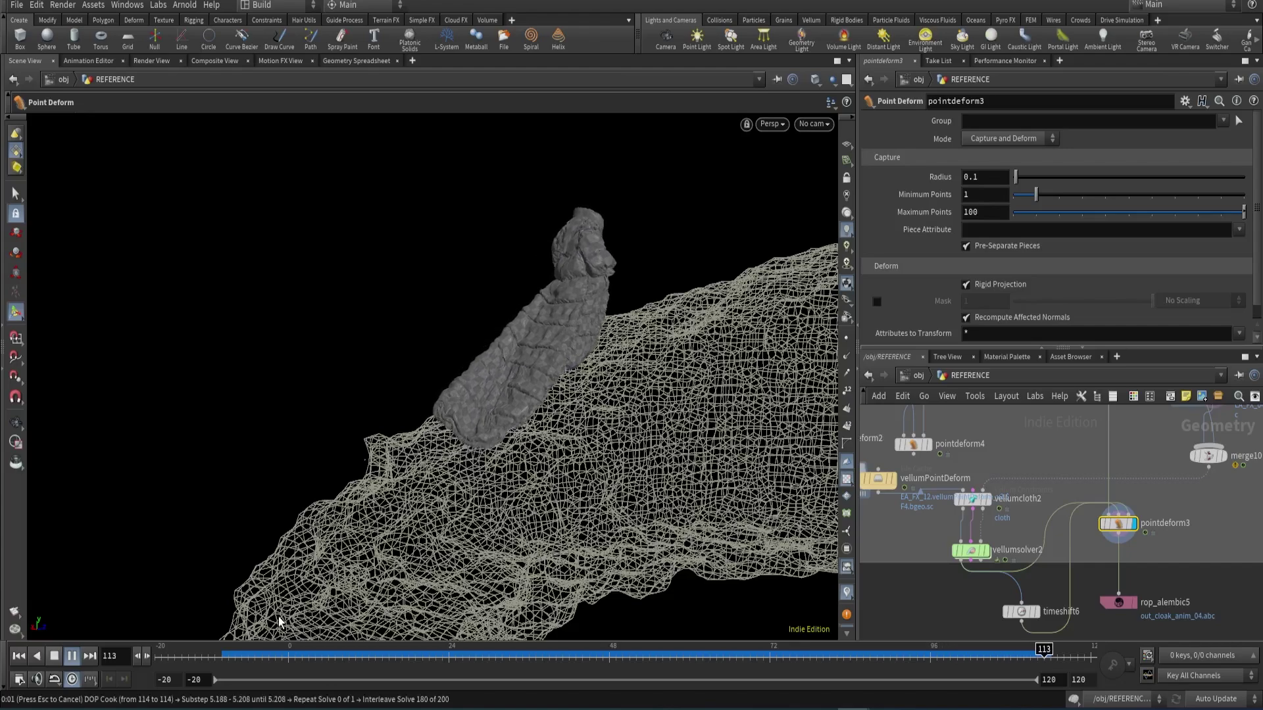
- Orbit the point-deformed cloth, then tumble the Arnold preview in toward the stage light
key(Escape)
drag(461, 500, 500, 428)
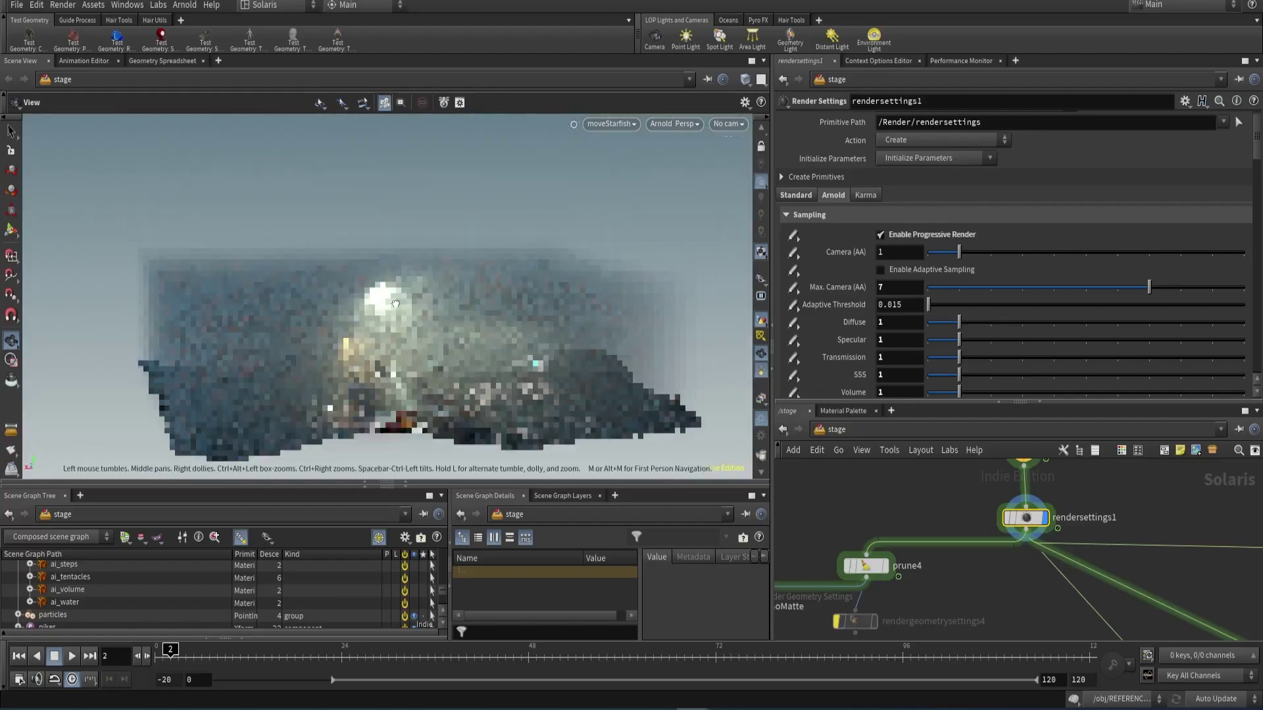
drag(355, 293, 421, 286)
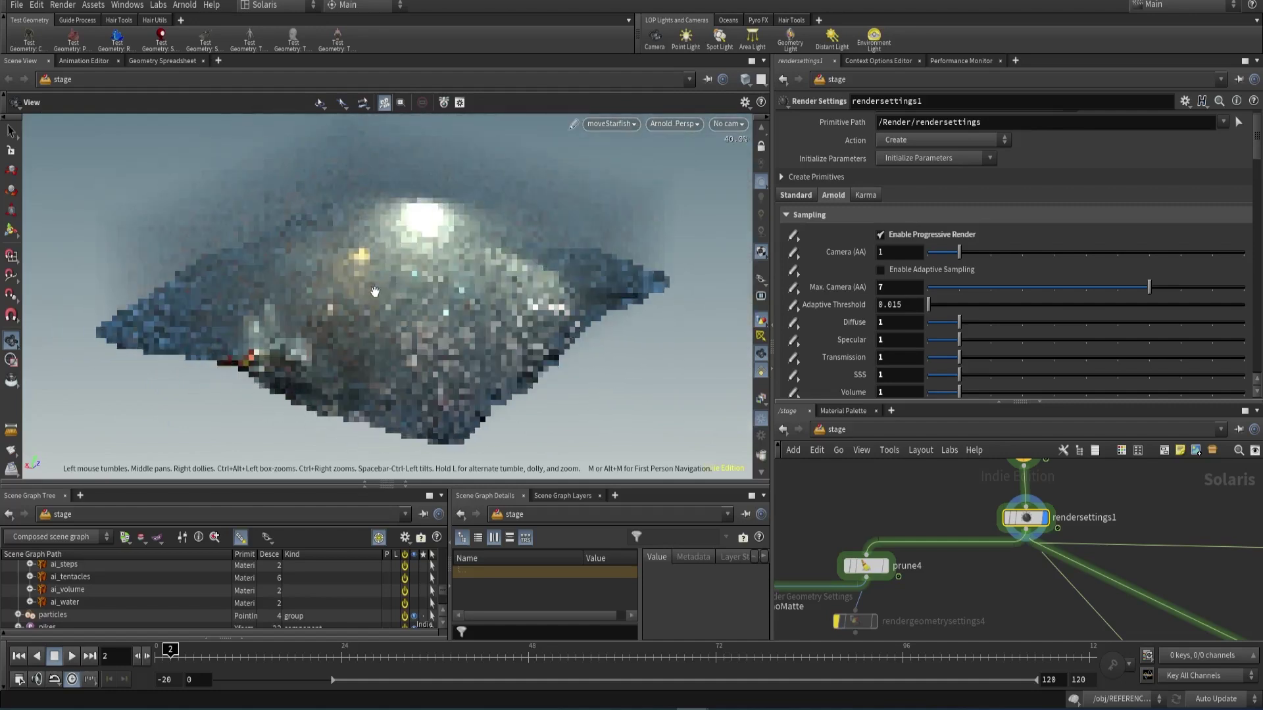
key(s)
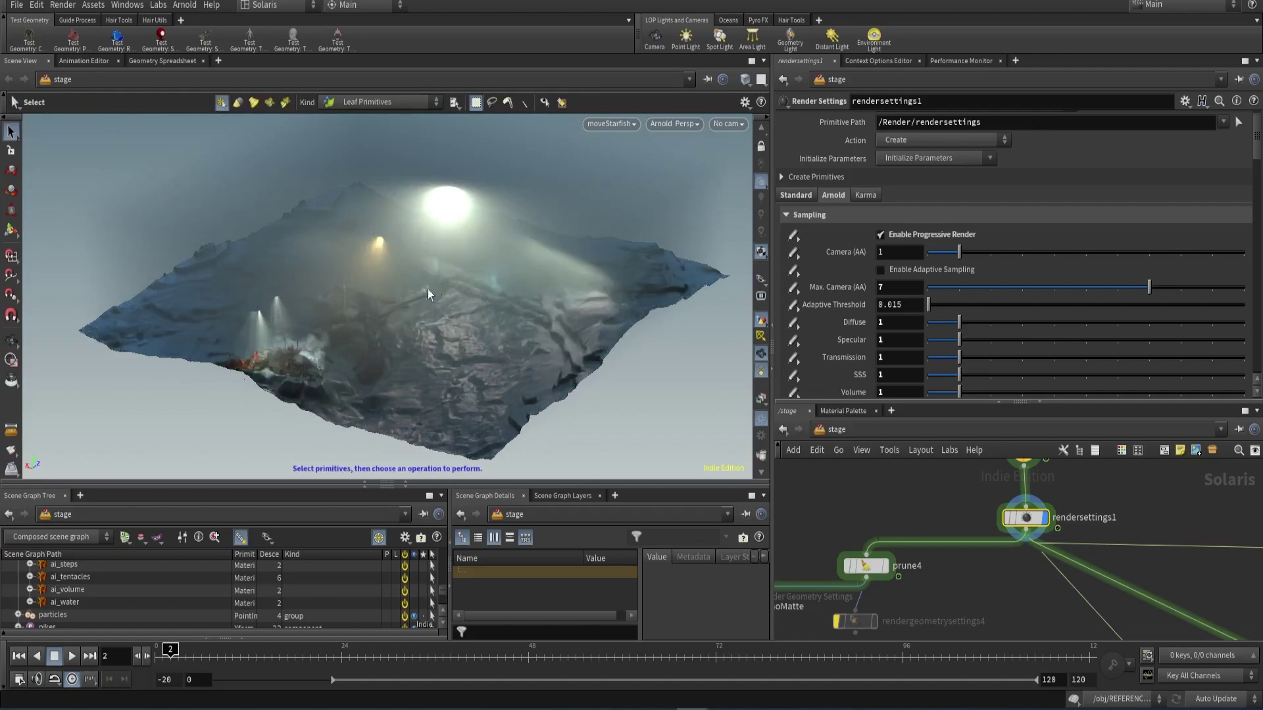
drag(256, 320, 486, 266)
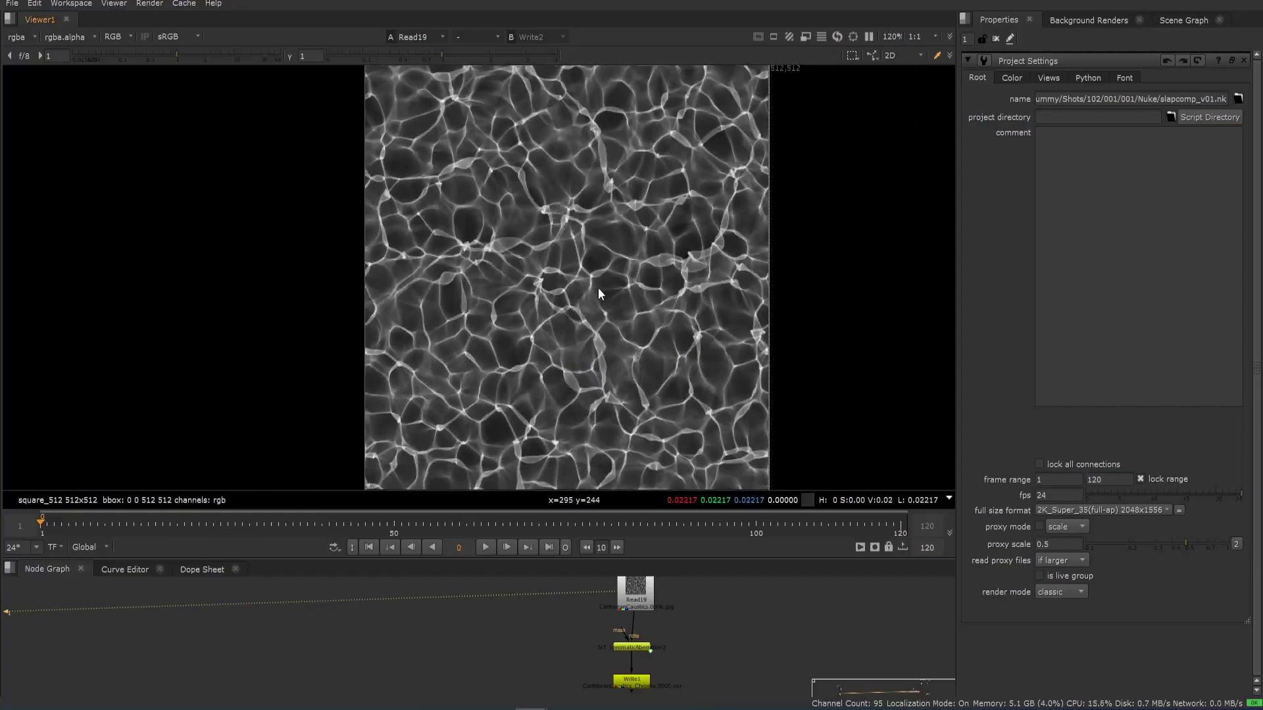
- Play the Read19 caustics animation in the viewer
scroll(598, 286, up, 2)
scroll(533, 302, down, 3)
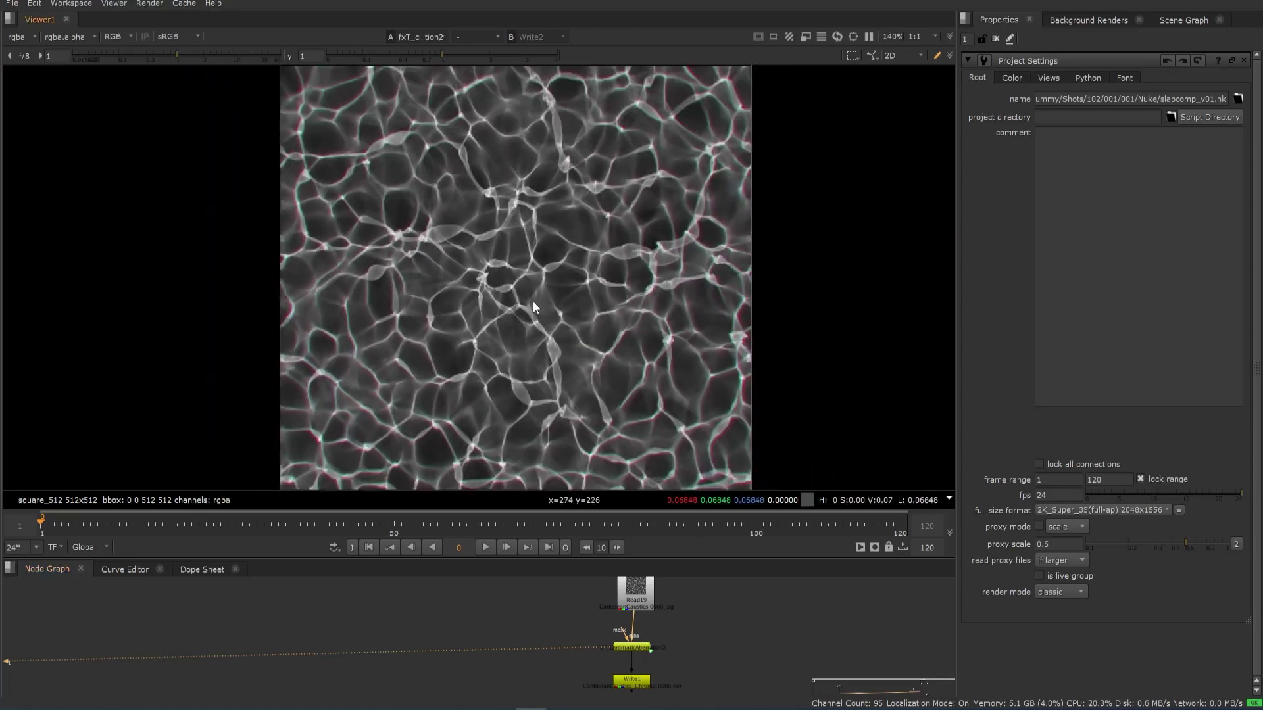
click(484, 547)
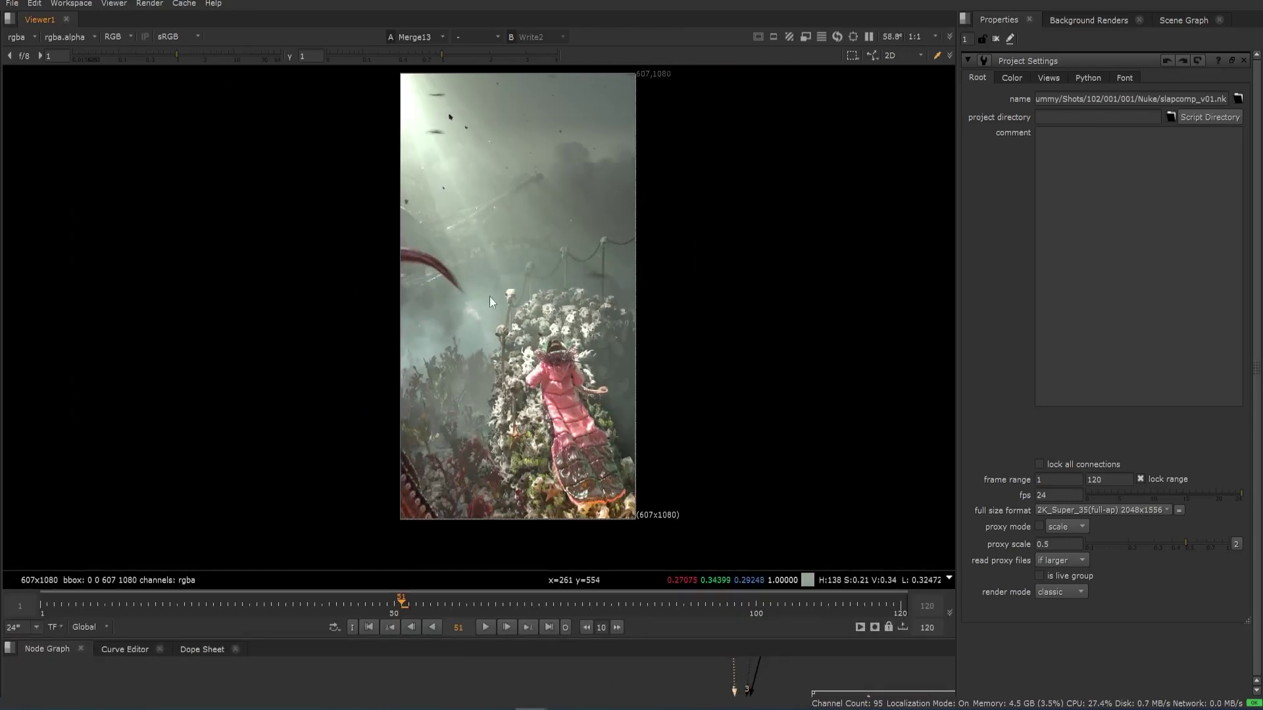
- Switch the viewer to the Write2 composite, play it and jump to about frame 100
scroll(500, 316, up, 1)
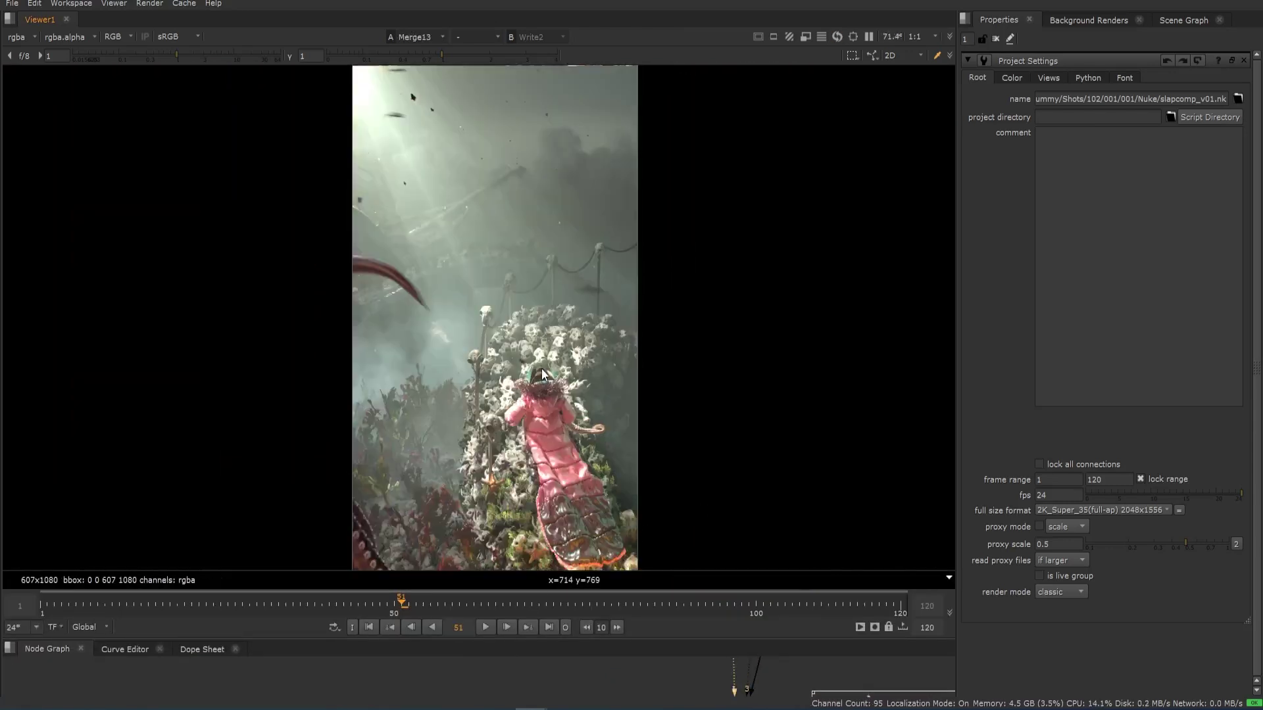
key(1)
click(484, 627)
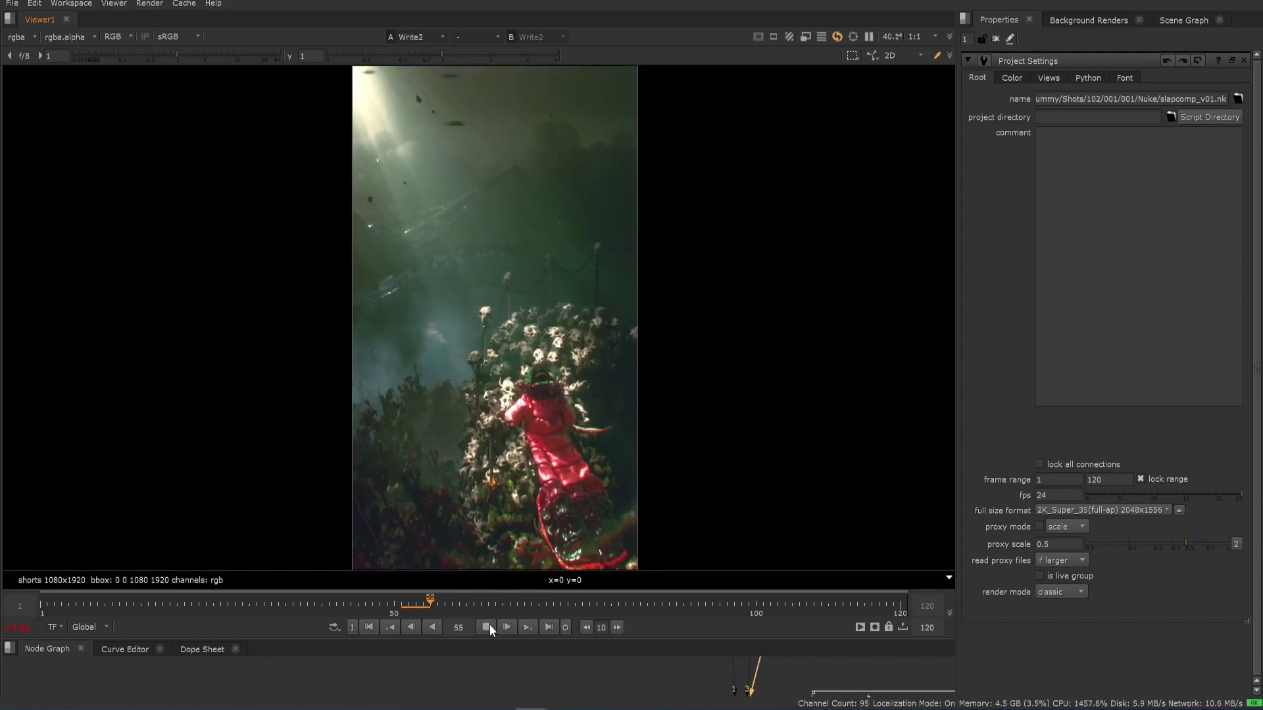
click(779, 597)
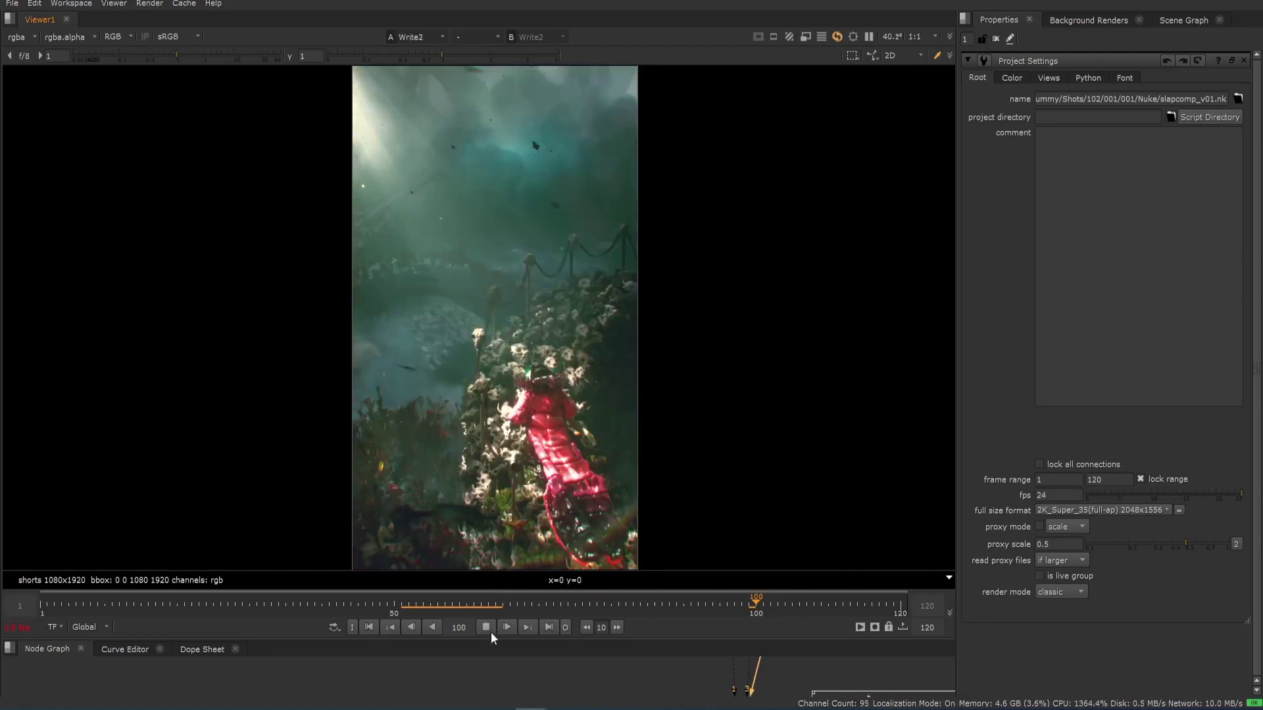
scroll(606, 358, down, 1)
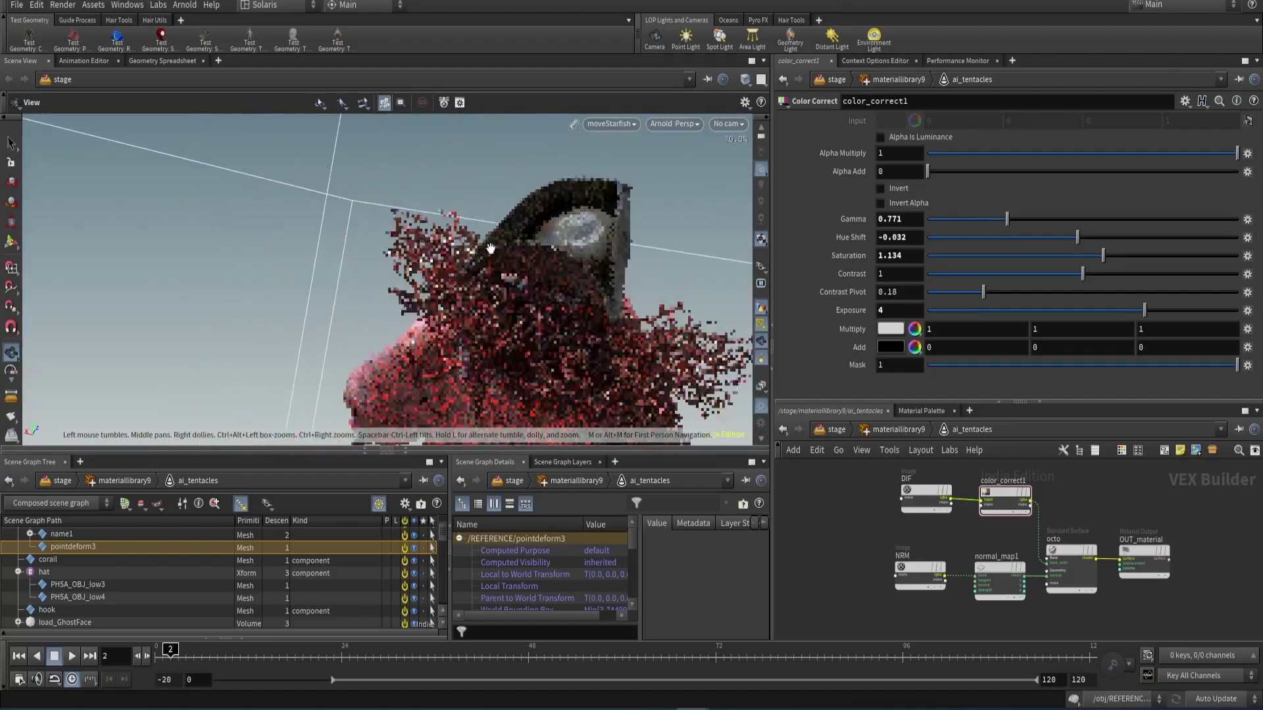
- Zoom in on the hat, enter materiallibrary9, and tumble out to see the whole figure
right_drag(491, 249, 522, 206)
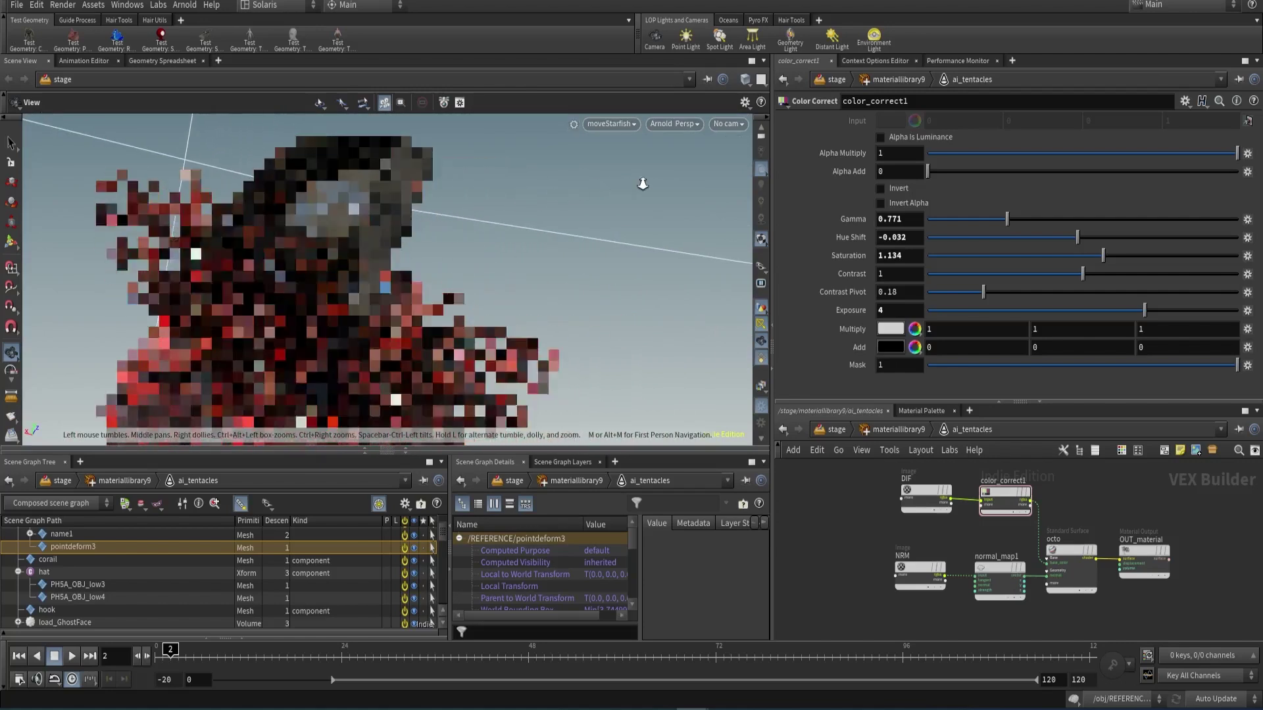
key(s)
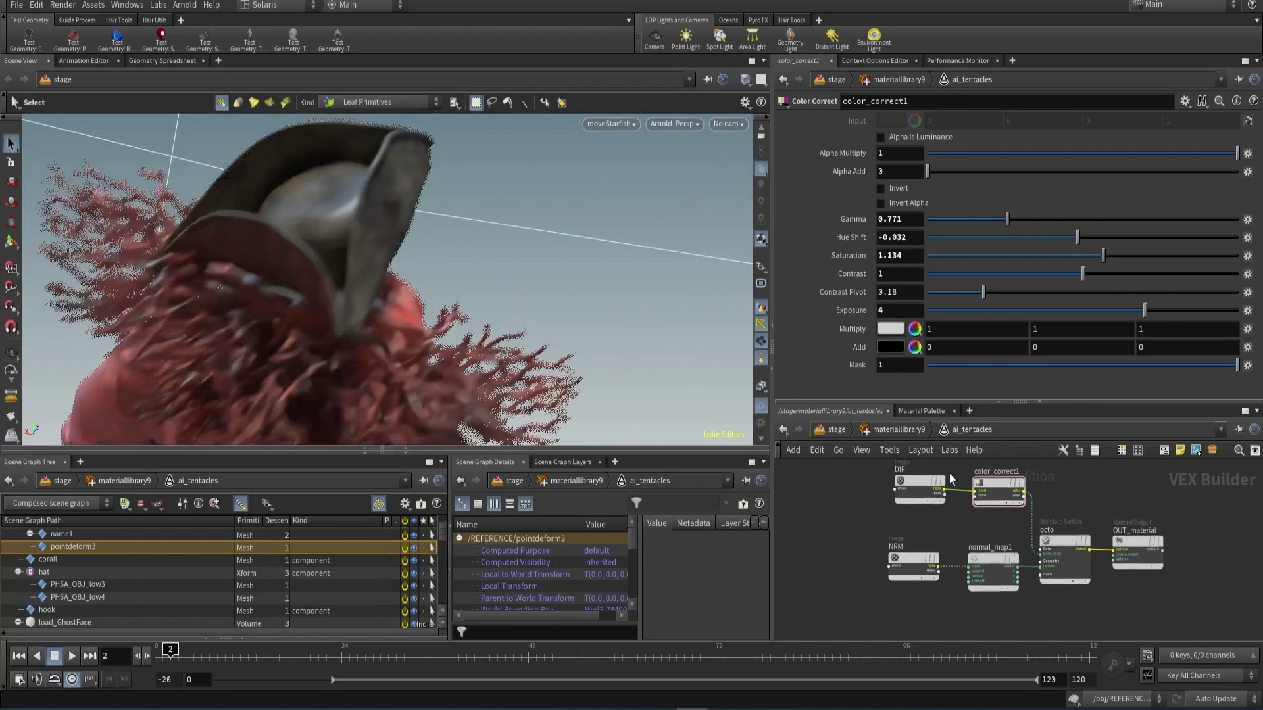
key(u)
click(1041, 592)
key(Escape)
drag(274, 248, 316, 280)
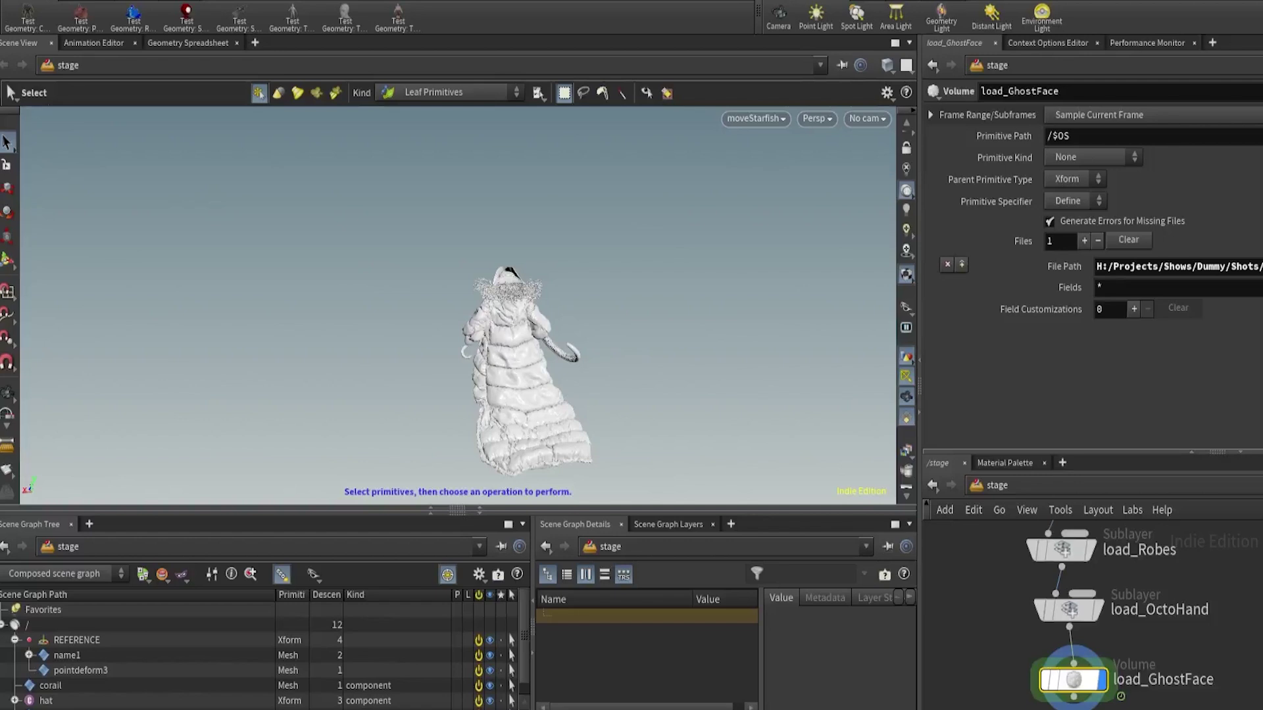
key(Escape)
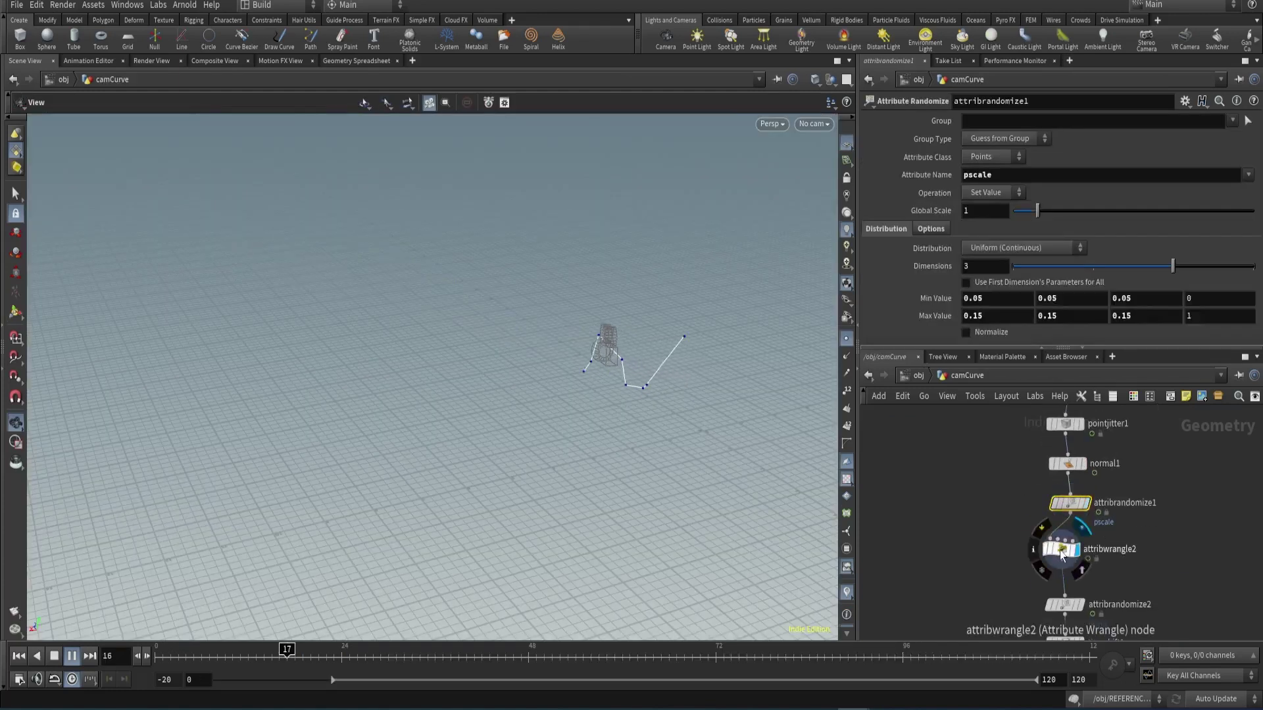
- Inspect camCurve's attribwrangle2, attribrandomize2 and timeshift1 nodes, then play the animation
click(1062, 554)
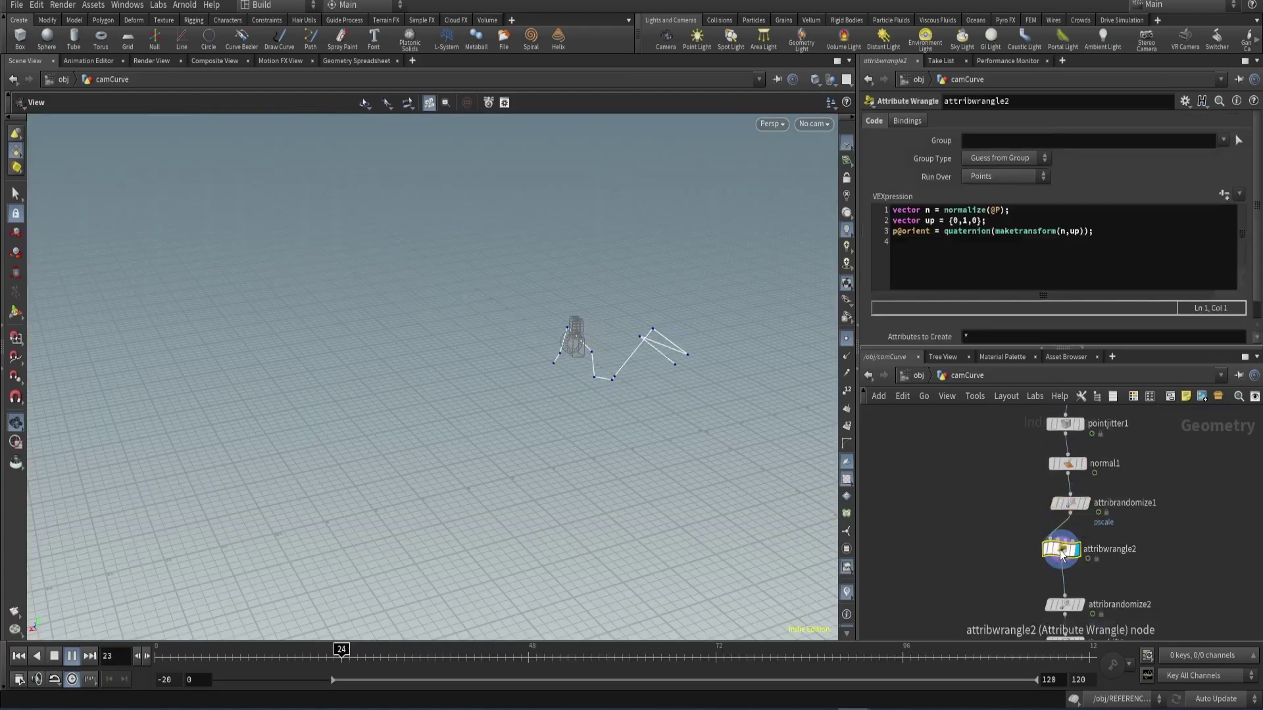
middle_drag(968, 539, 949, 499)
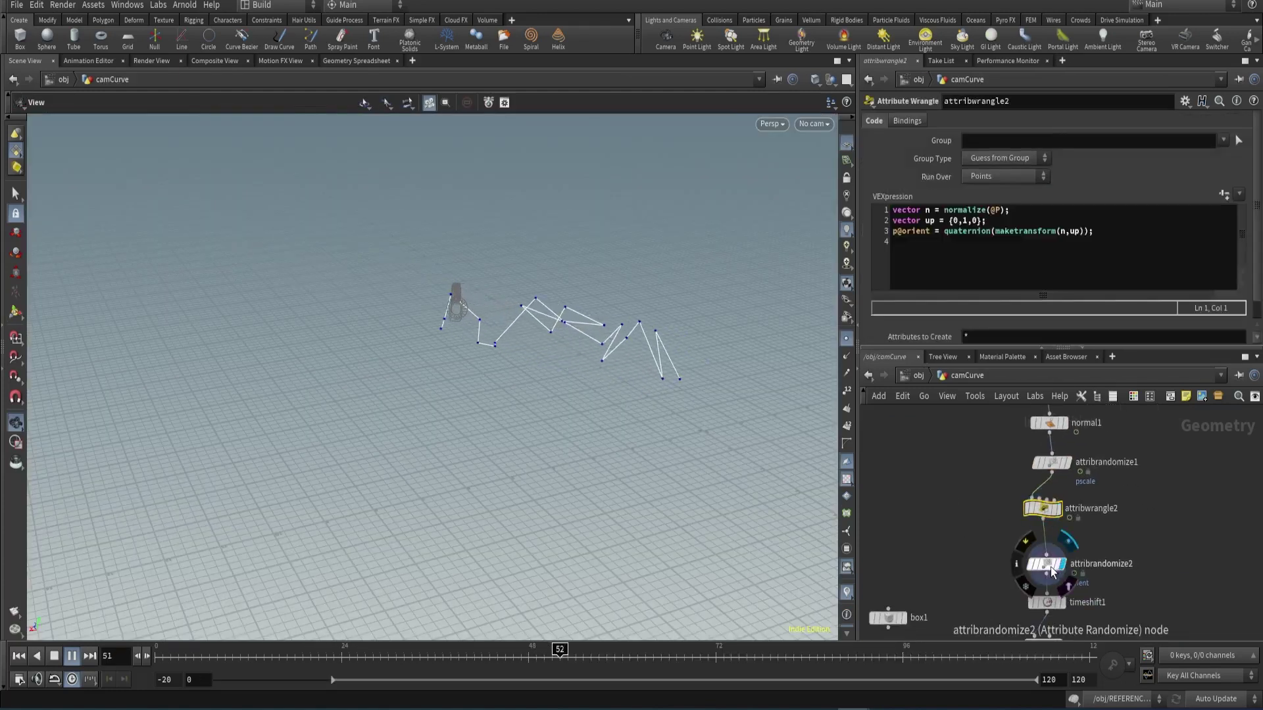
click(1051, 571)
middle_drag(1053, 602, 1105, 507)
click(1052, 548)
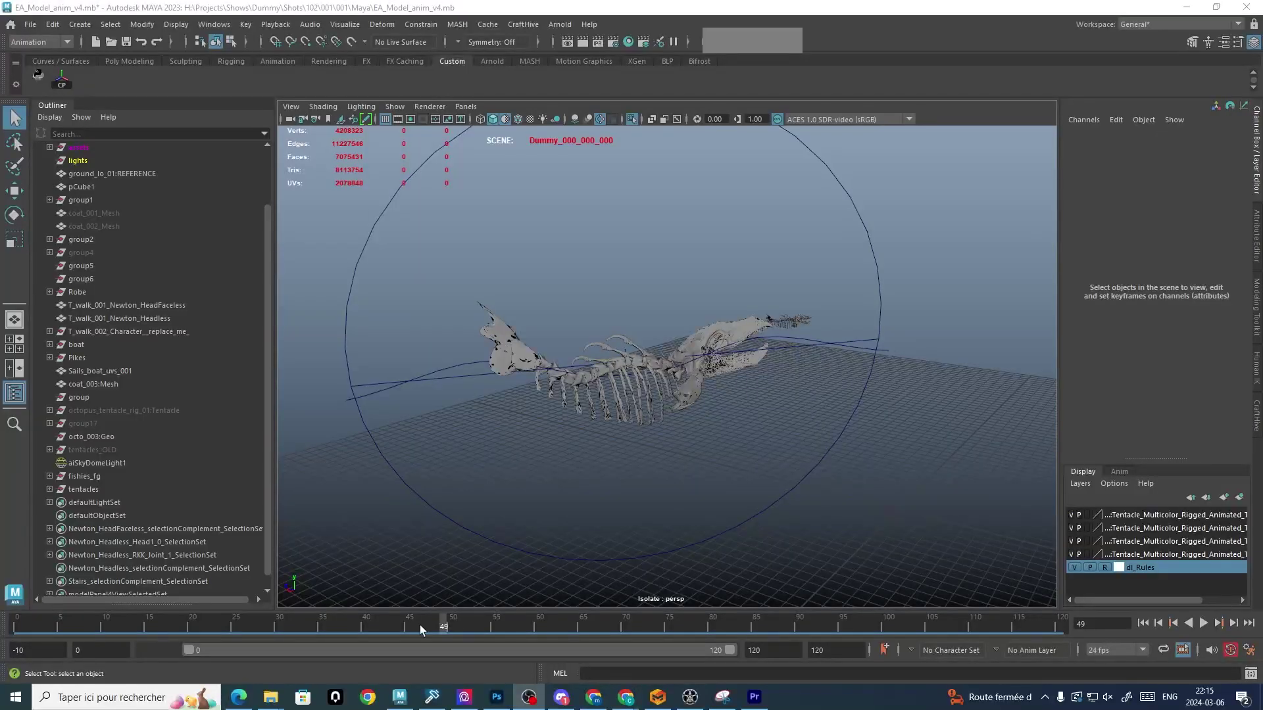
key(alt+v)
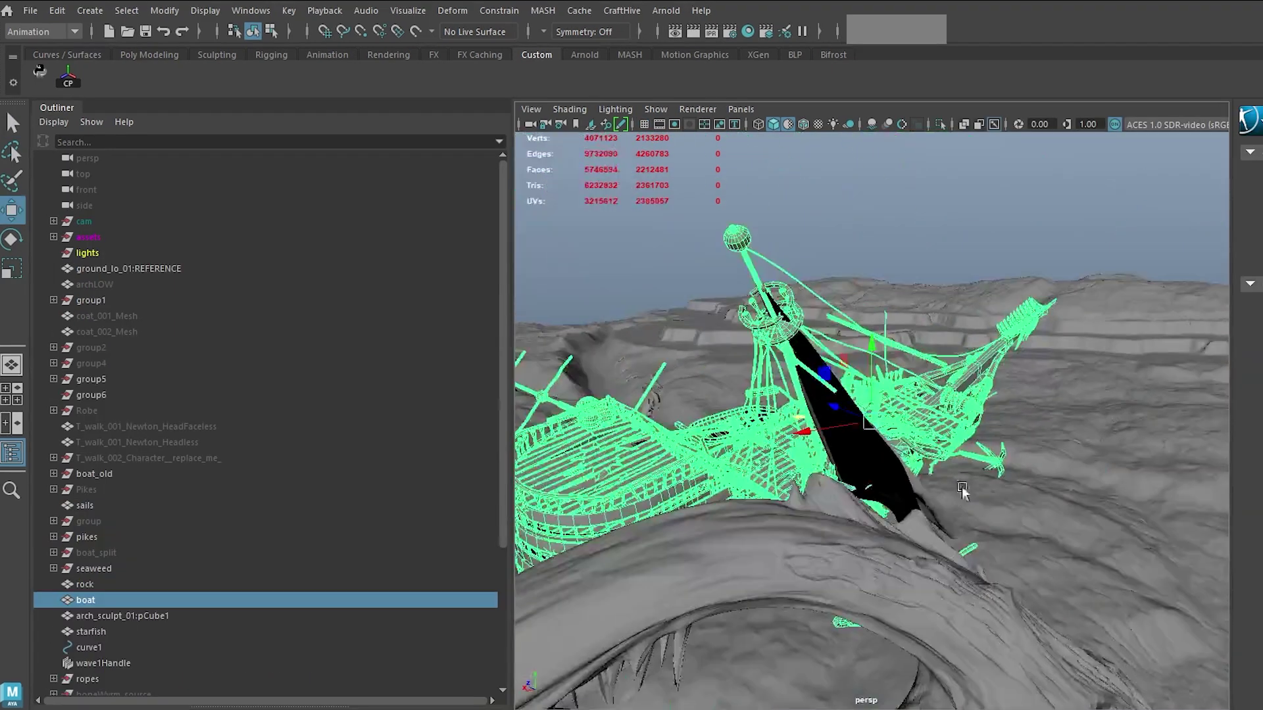
alt+drag(962, 491, 853, 495)
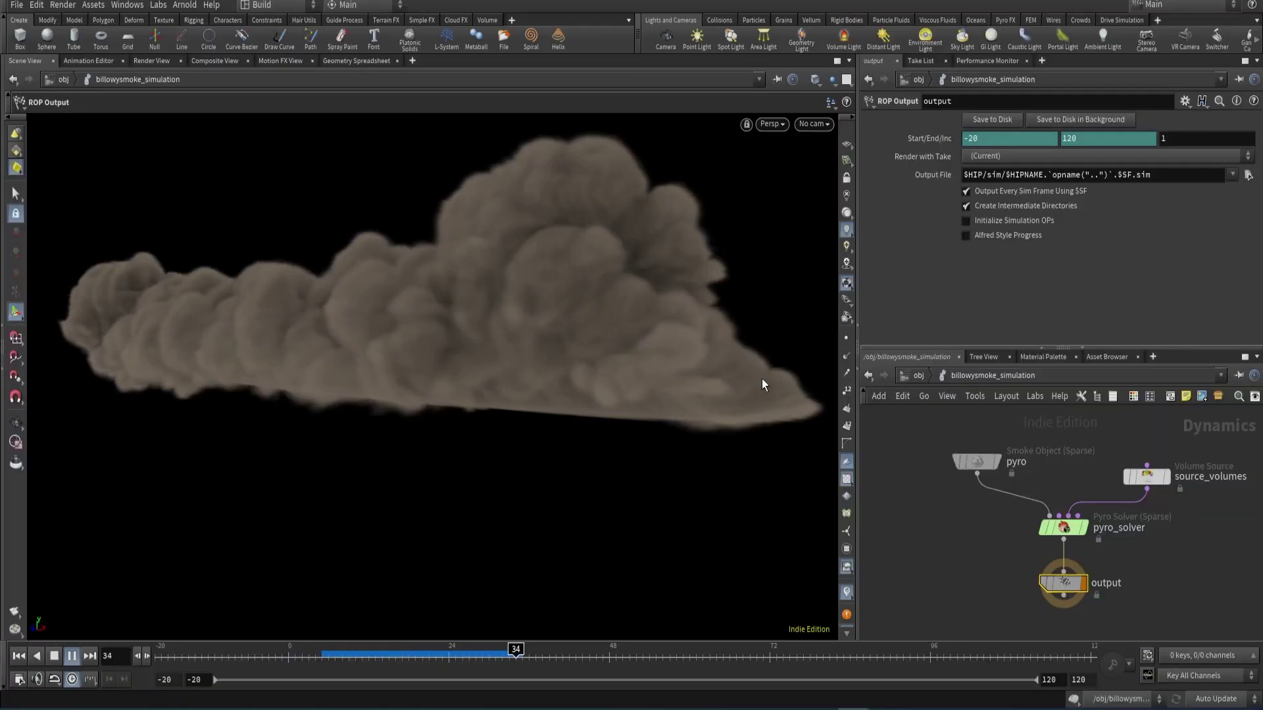
- Select pyro_solver, replay the smoke simulation, and rewind to frame 0
click(1064, 530)
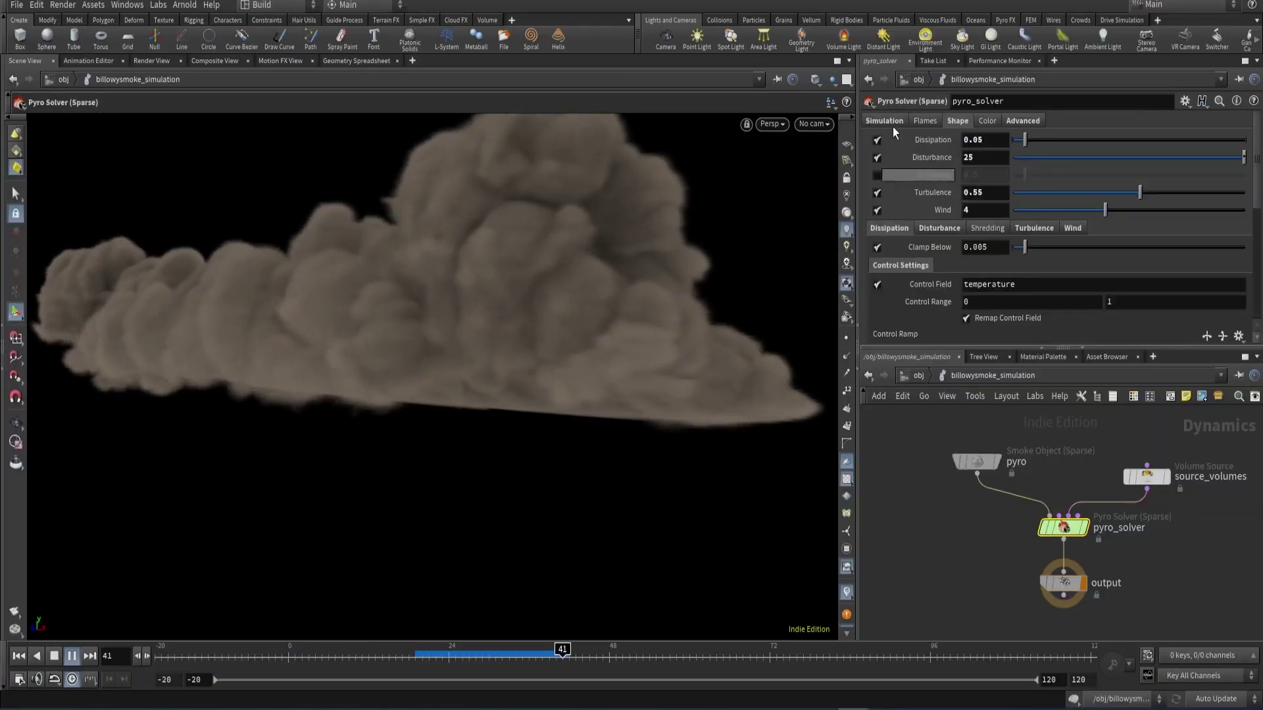
click(268, 657)
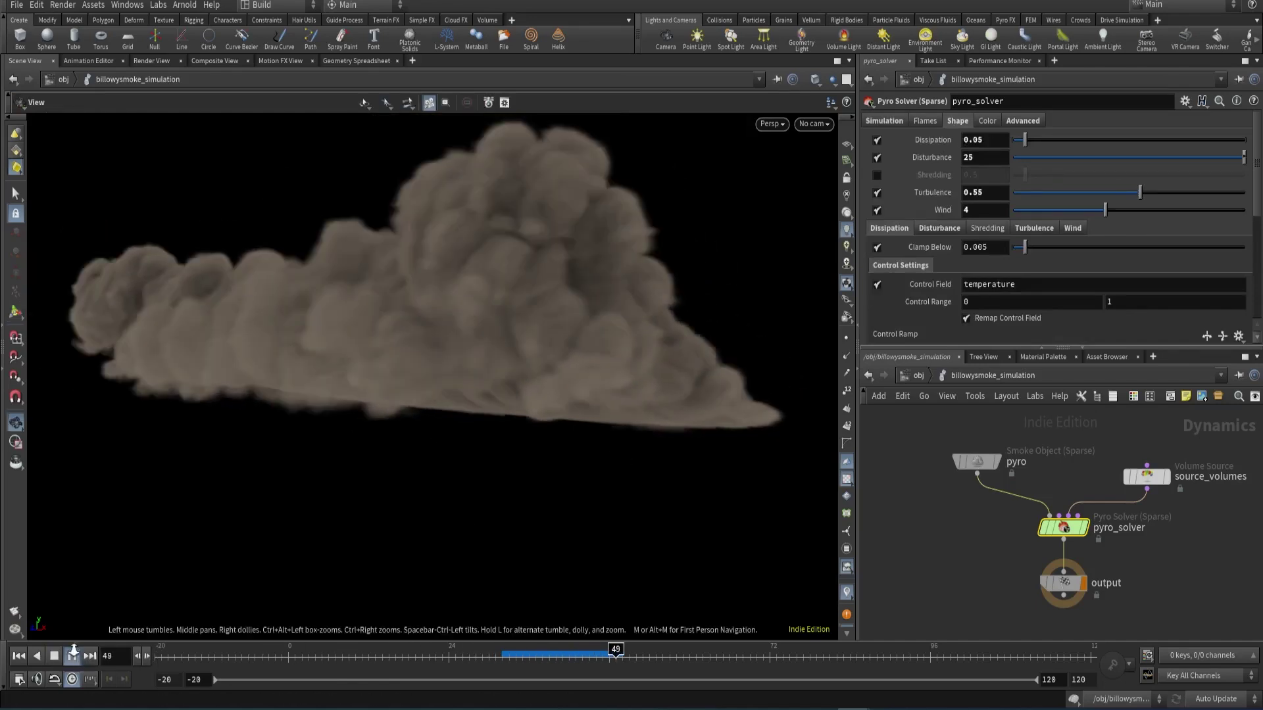
click(137, 661)
click(290, 660)
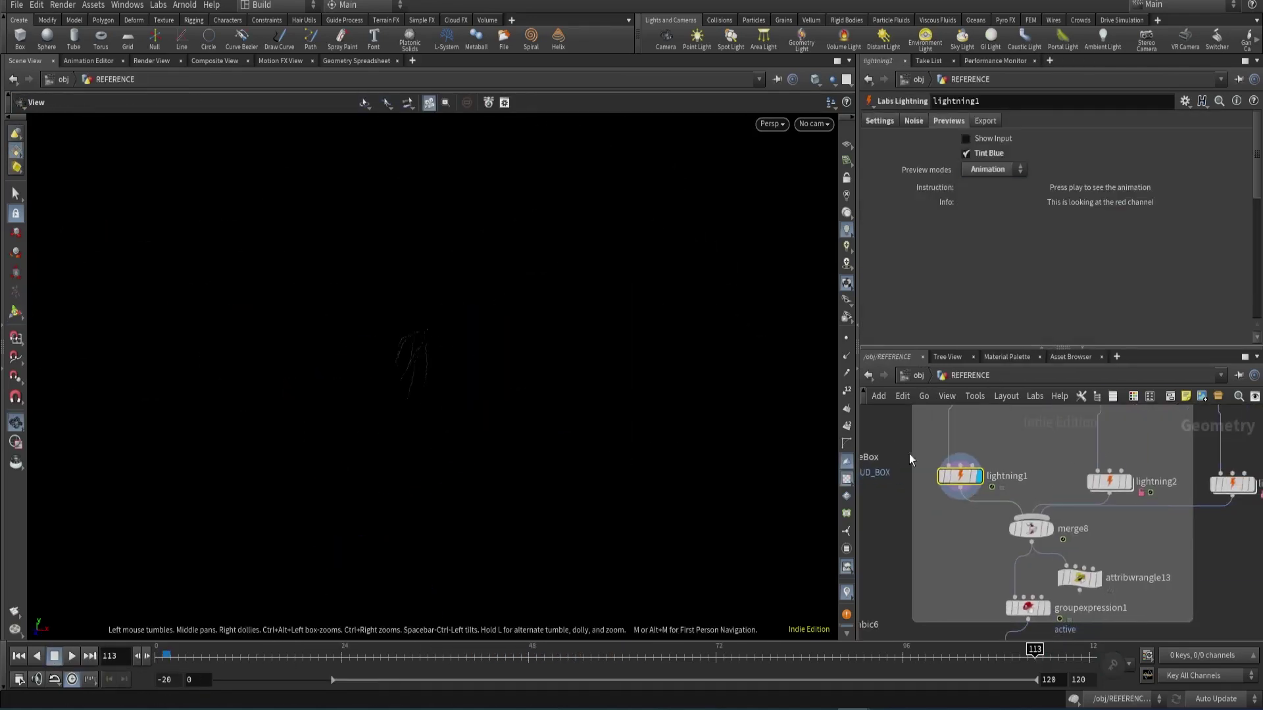
- Display lightning2, lightning3, the merged bolts in merge8, and the cached alembic6
click(1128, 482)
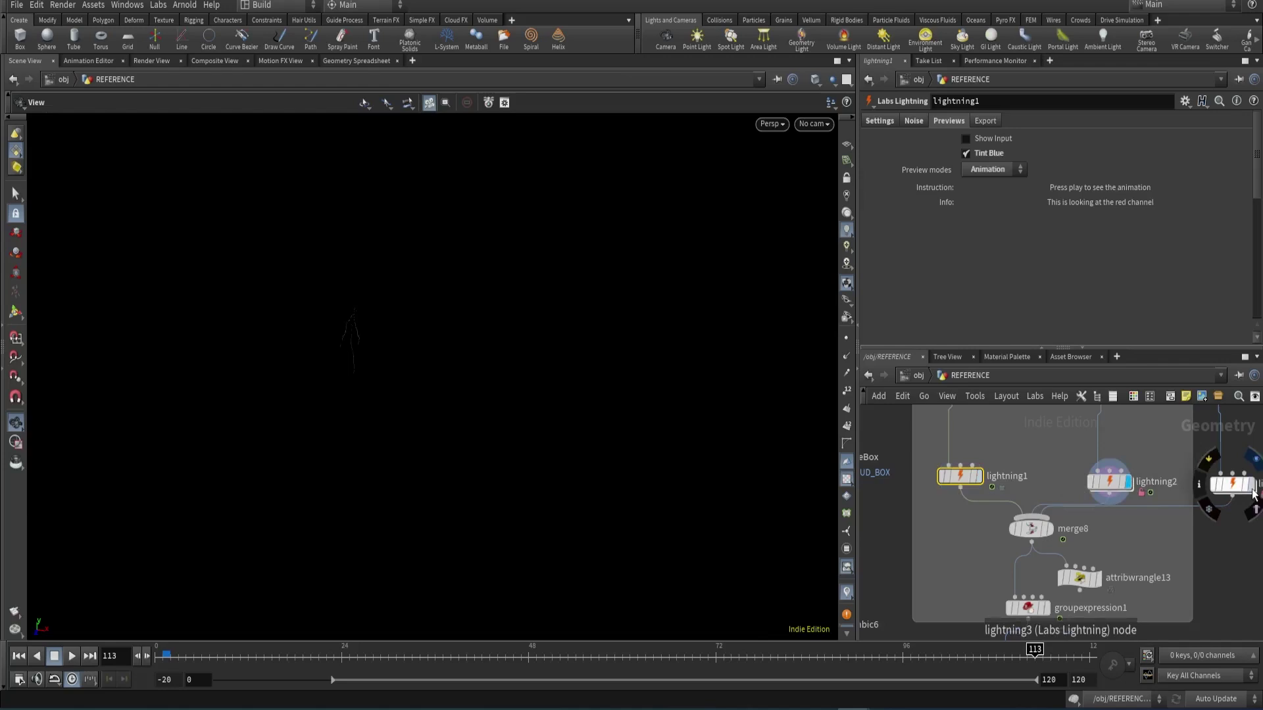
click(1250, 486)
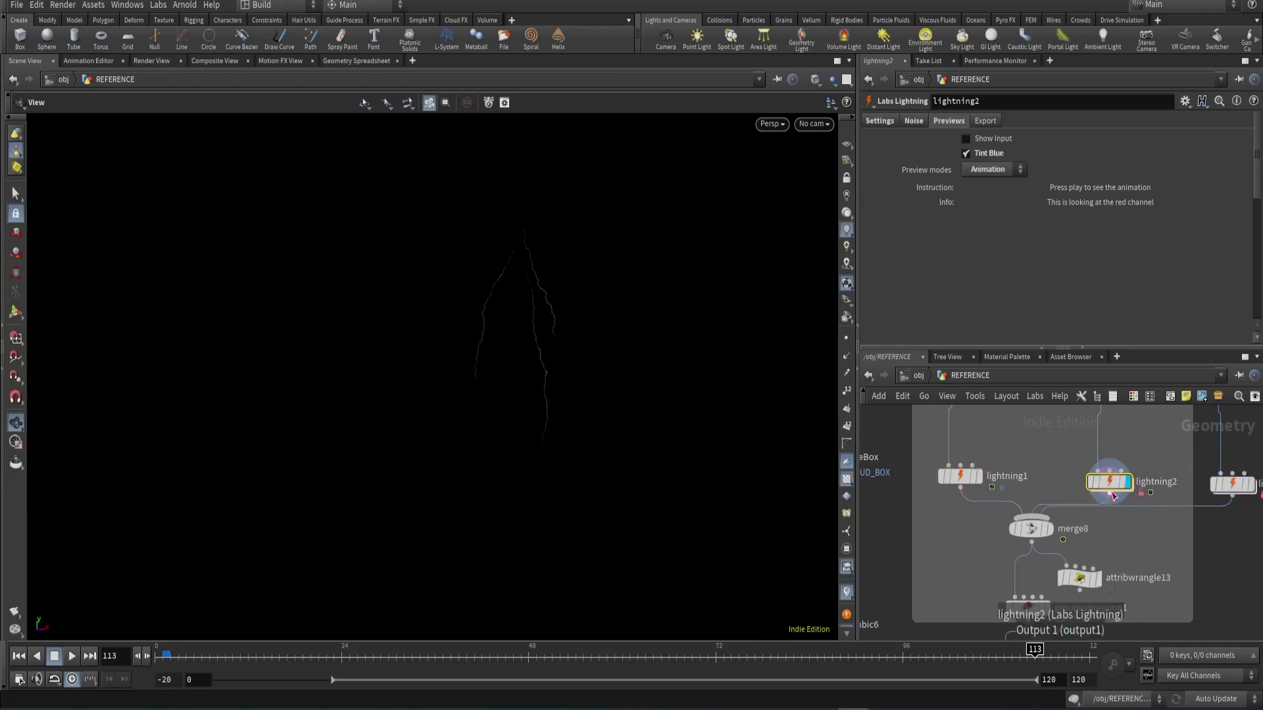
click(1066, 510)
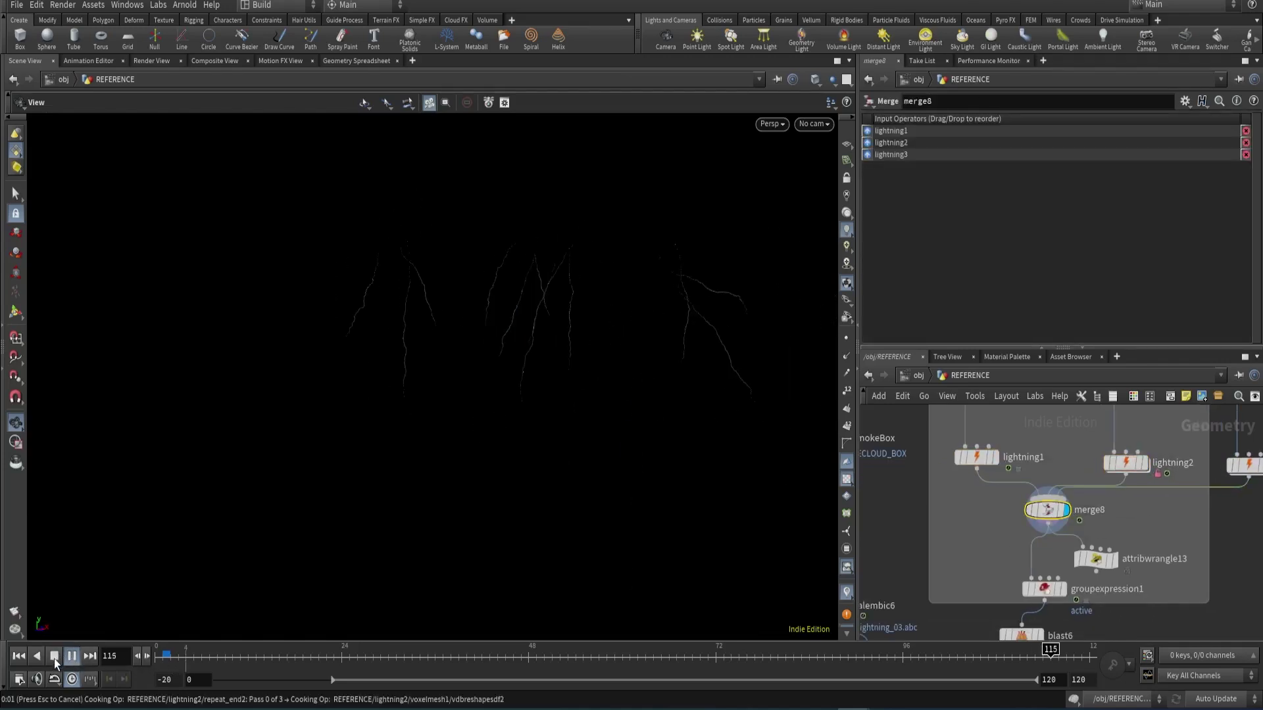
click(1045, 587)
middle_drag(986, 592, 1119, 495)
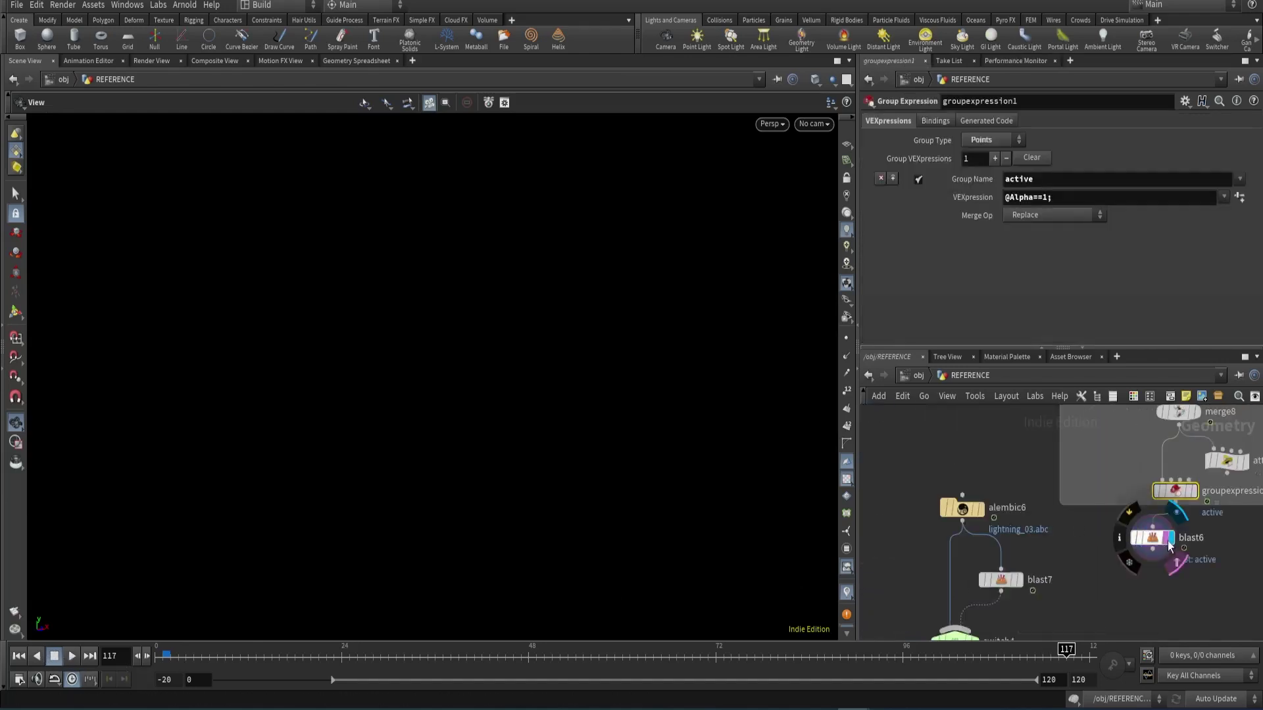
click(961, 509)
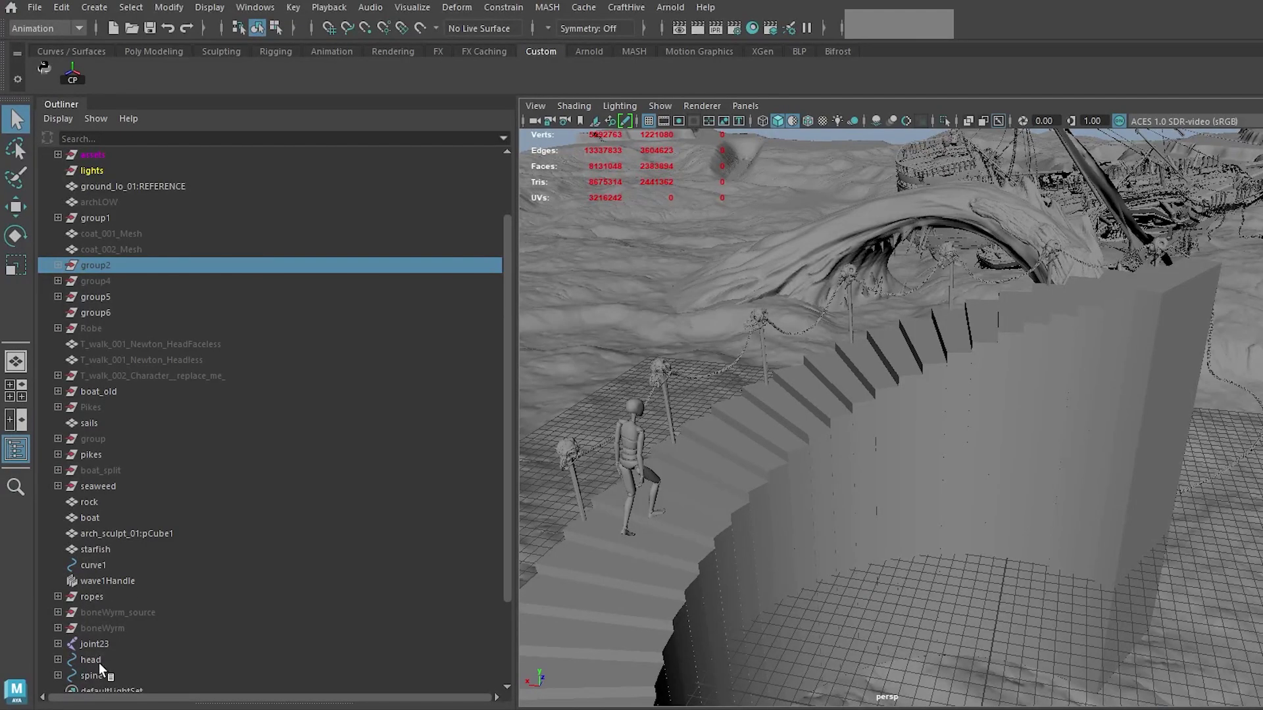
- Select the ropes group and add the pikes group in the Outliner
click(92, 597)
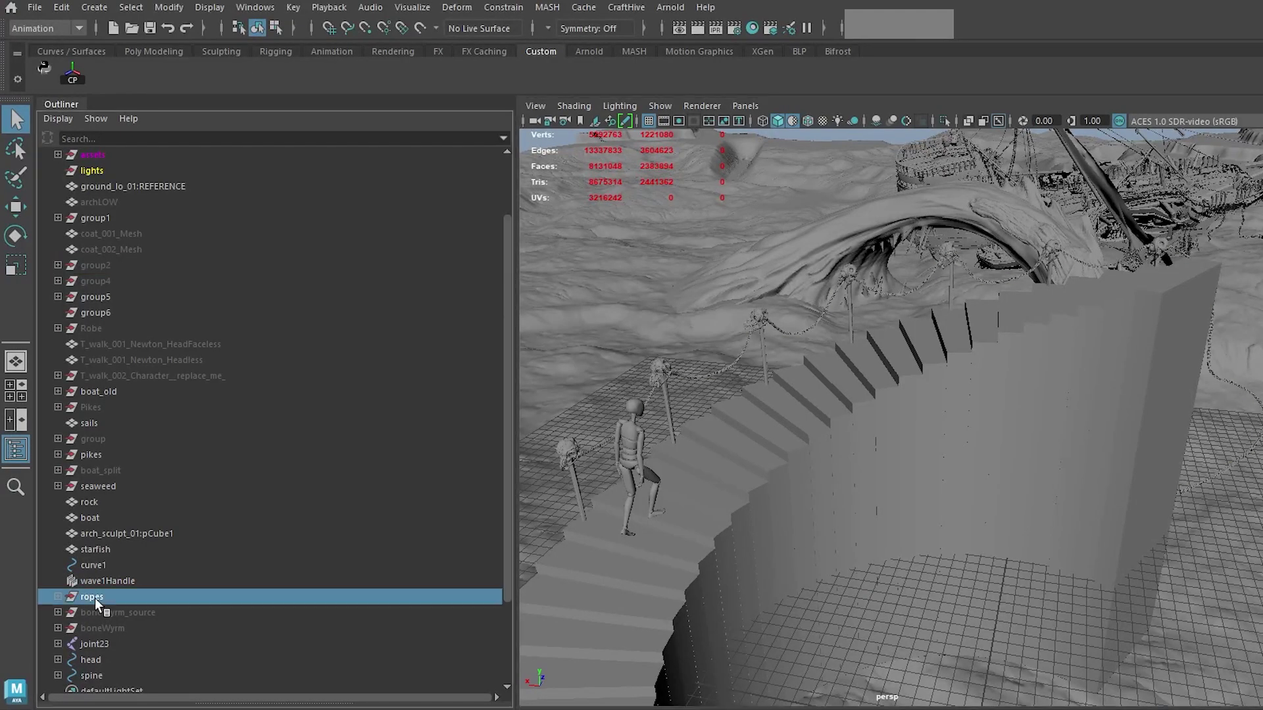
ctrl+click(89, 454)
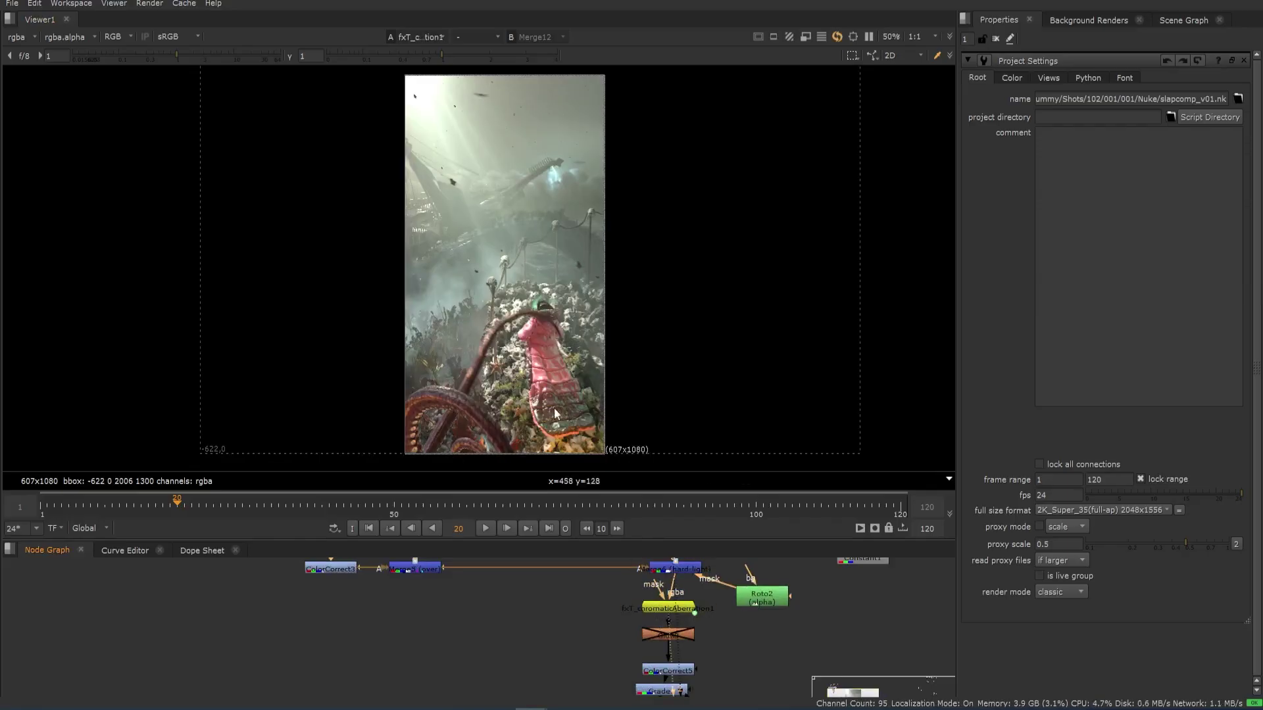
scroll(536, 421, up, 3)
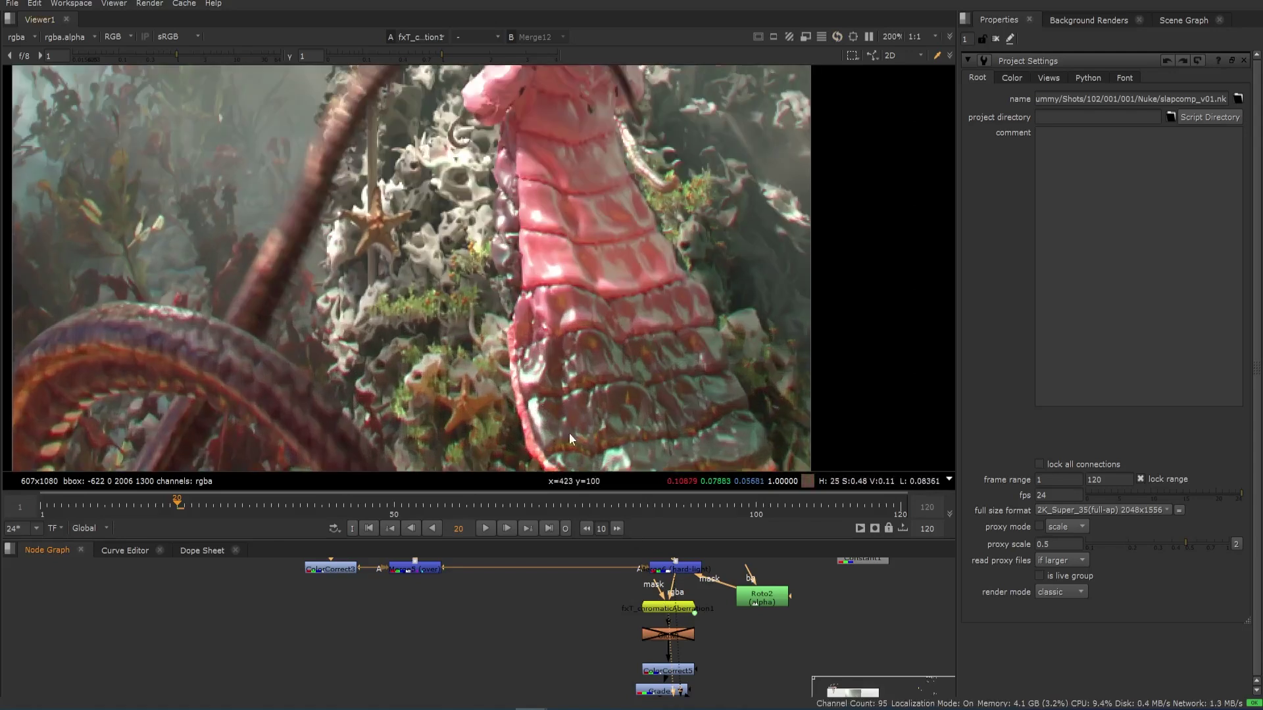
scroll(452, 405, up, 2)
scroll(452, 408, down, 3)
scroll(539, 644, down, 4)
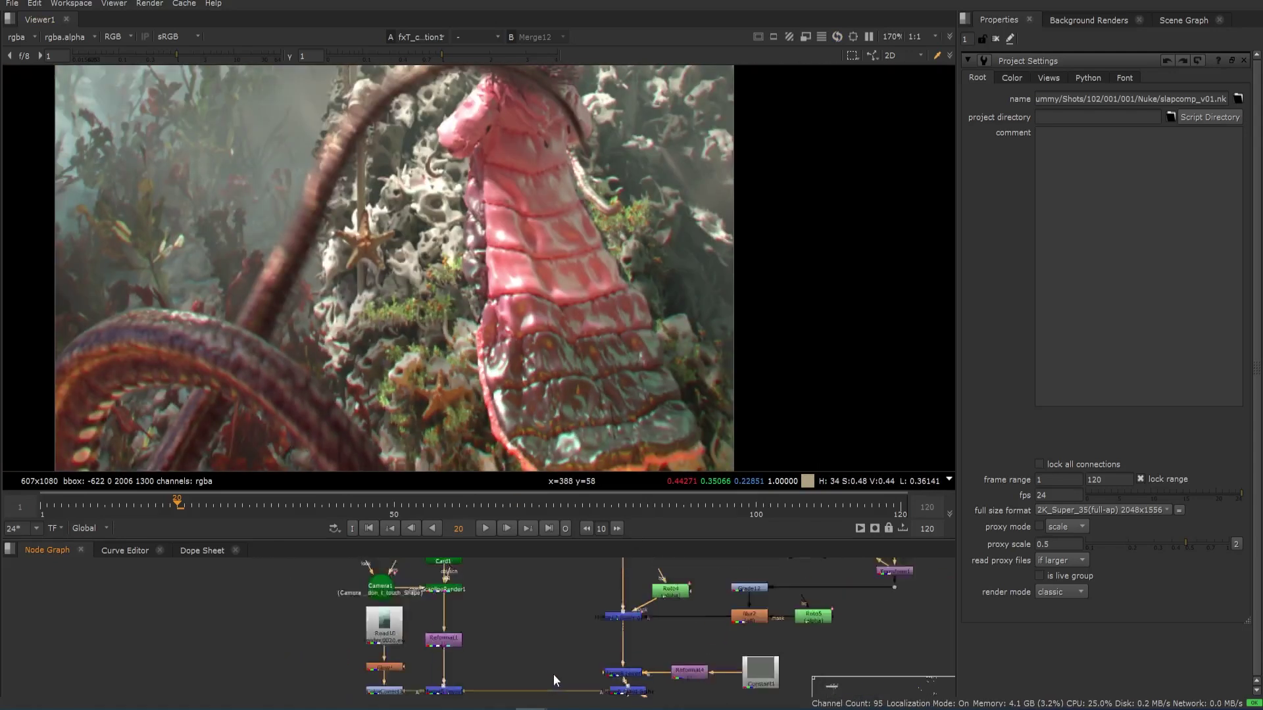
key(1)
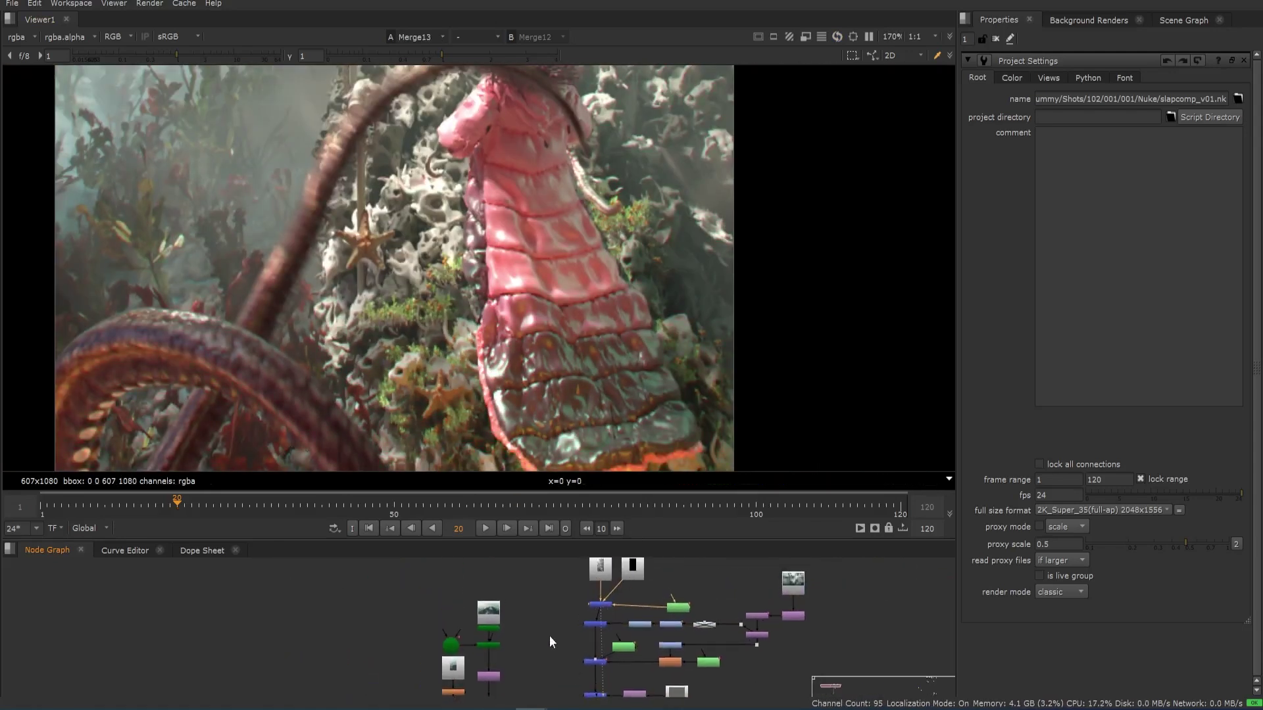
scroll(595, 625, up, 5)
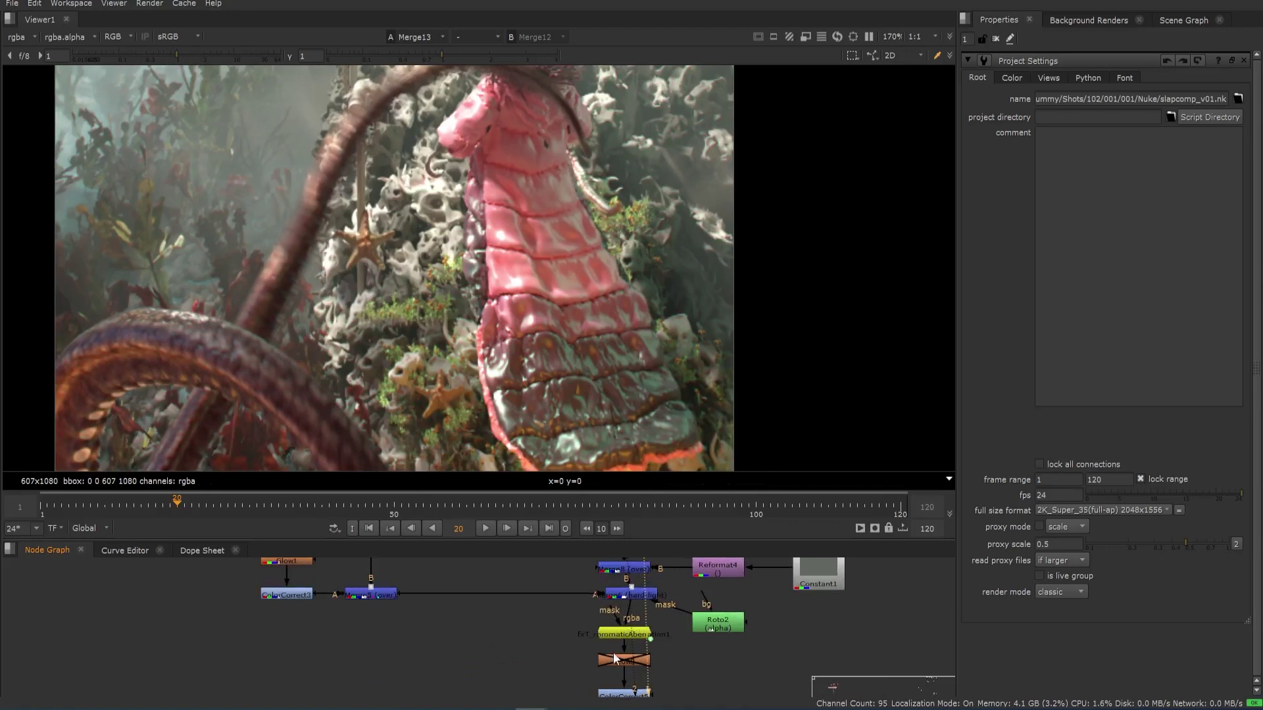
key(1)
scroll(500, 434, up, 4)
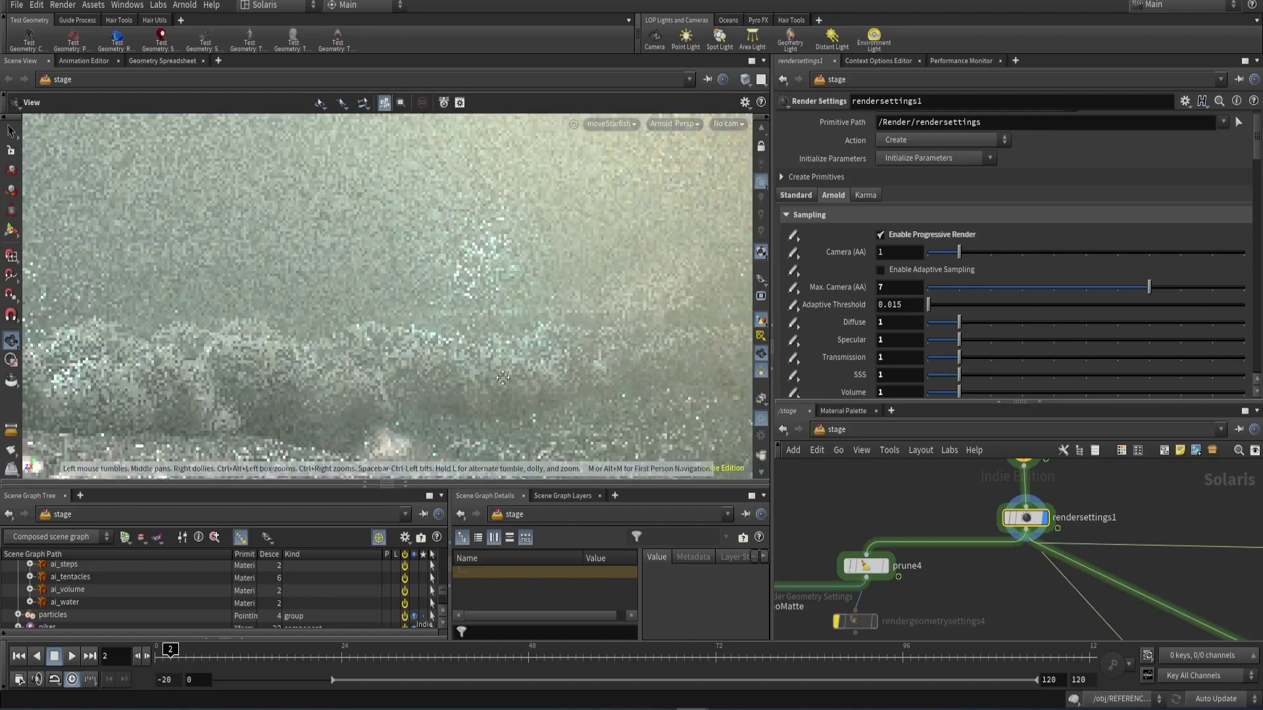
- Pan the Arnold render view toward a brighter area of the underwater shot
drag(308, 361, 385, 380)
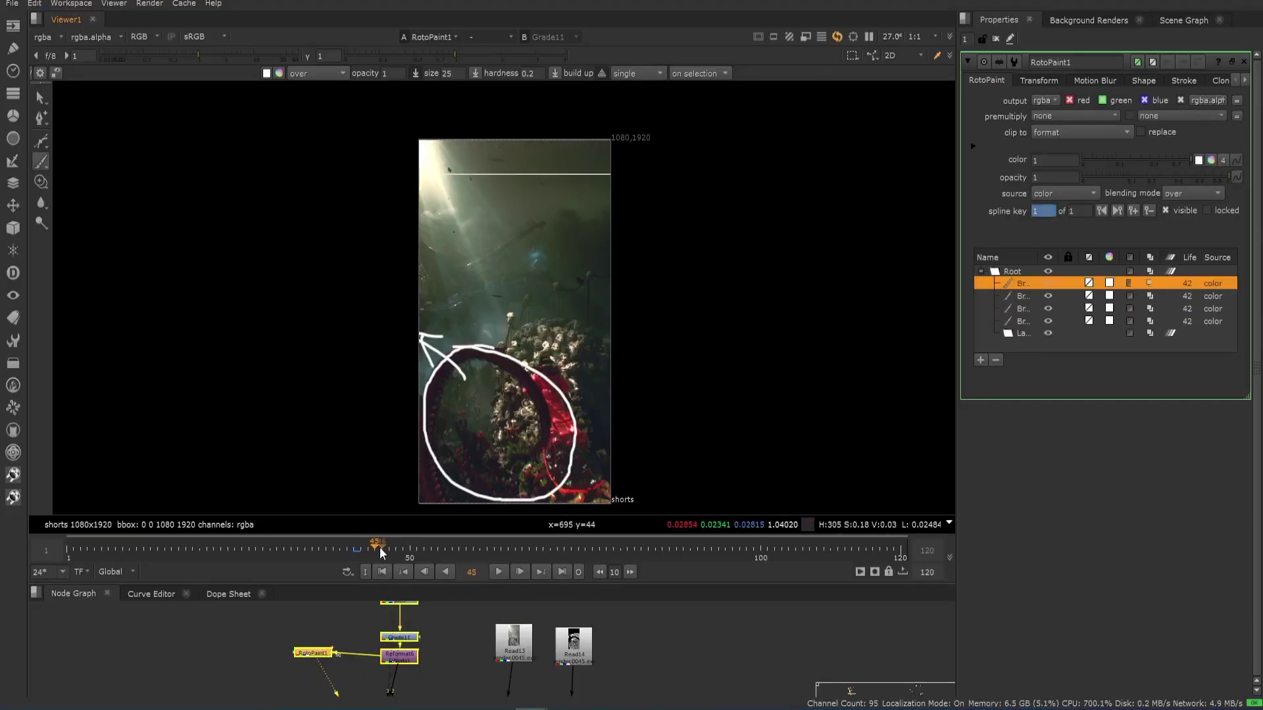
- Scrub through frames 55, 71 and 102 and draw a circled RotoPaint annotation near the frame's top
drag(380, 547, 445, 547)
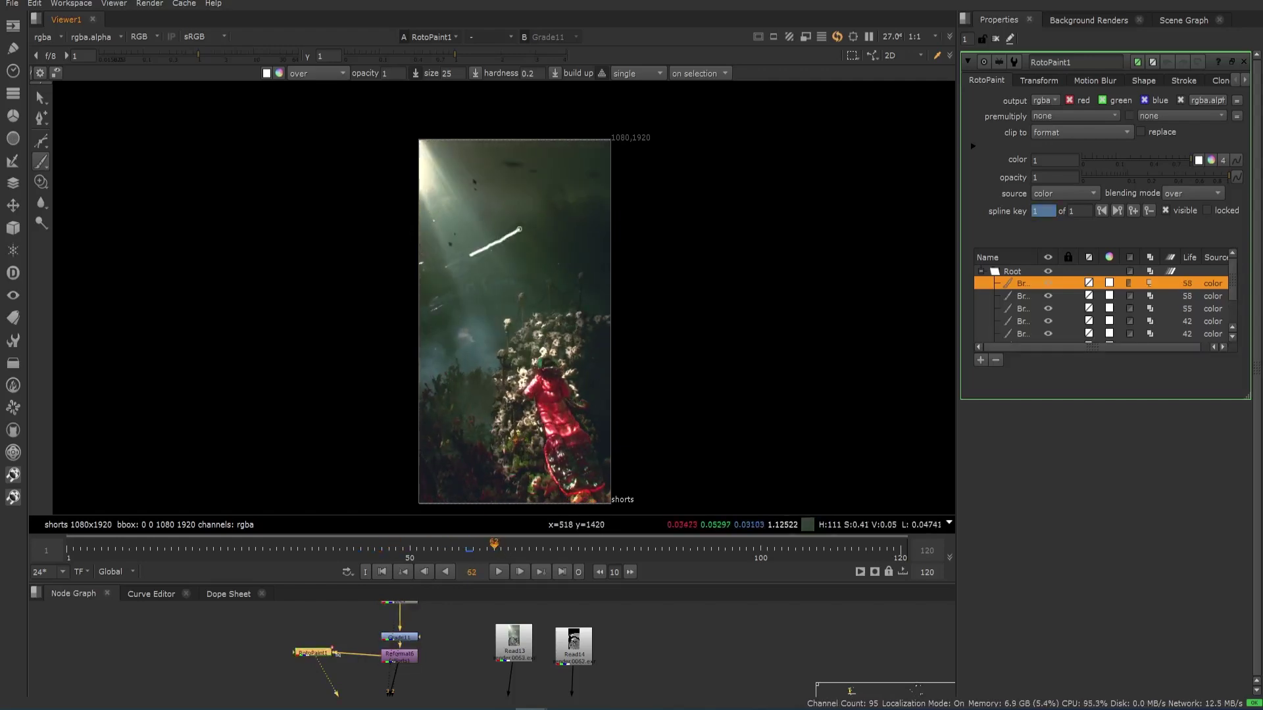
click(559, 550)
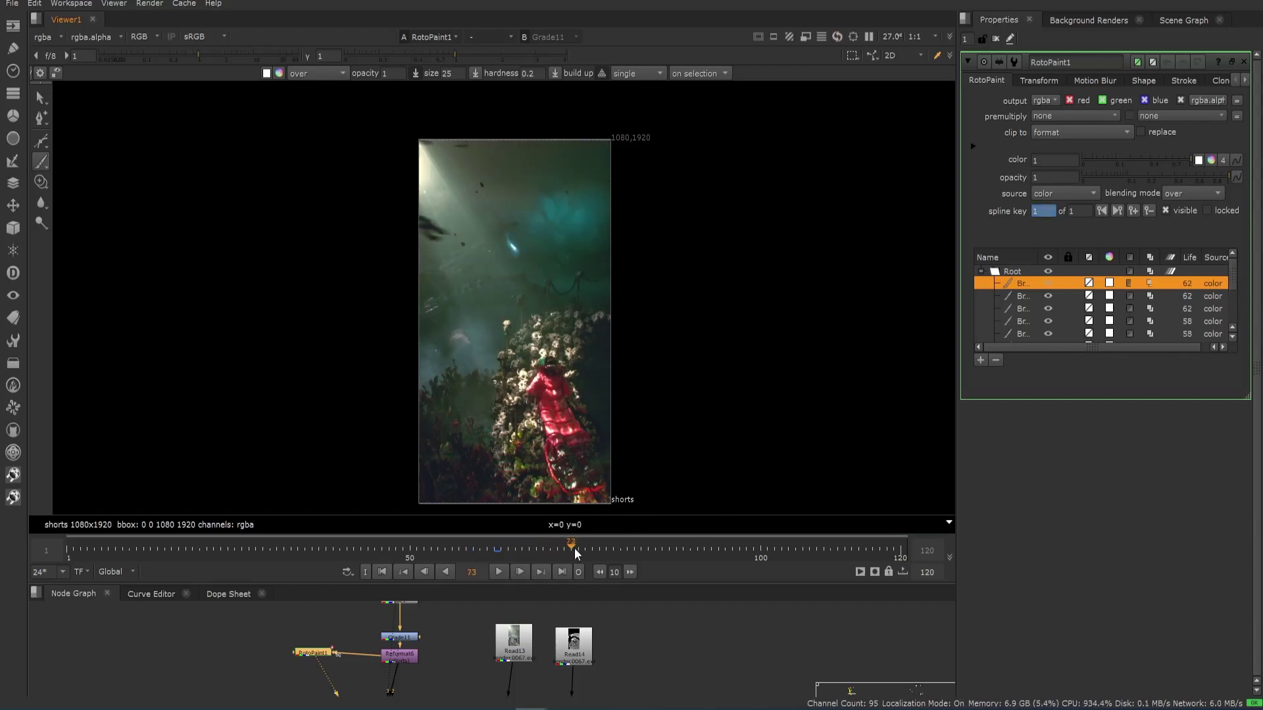
drag(689, 539, 778, 548)
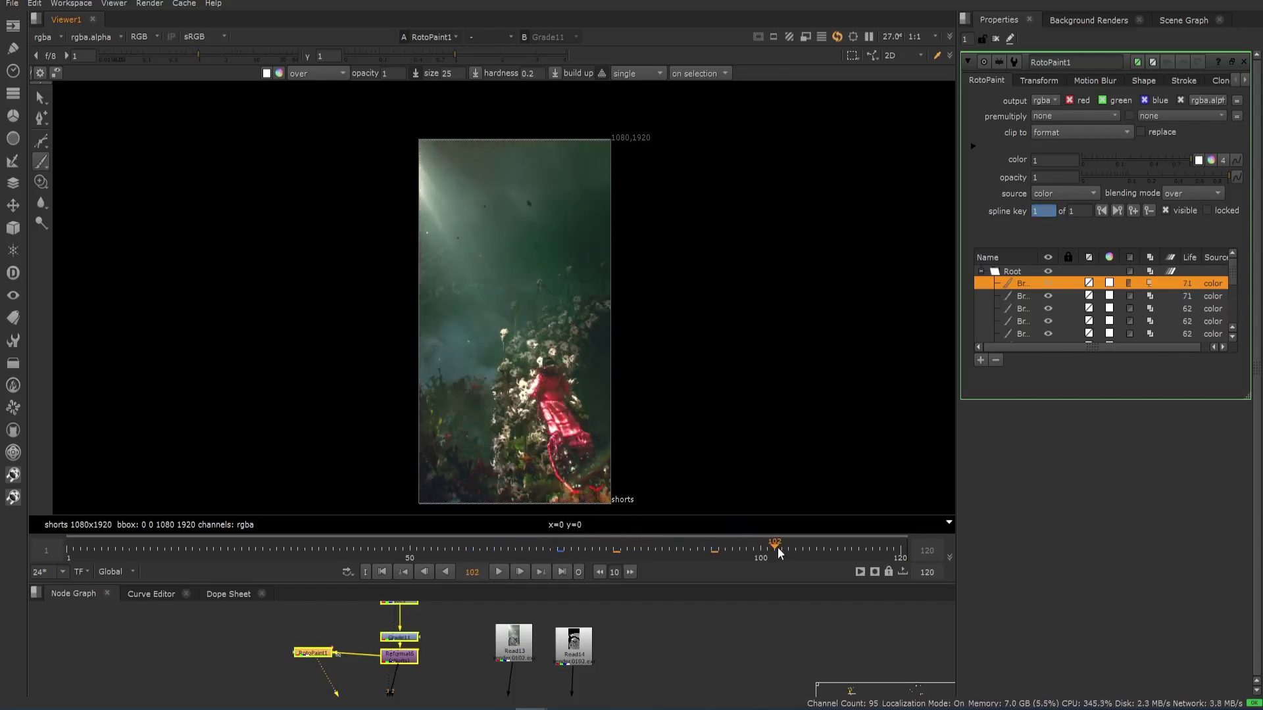
drag(457, 231, 465, 242)
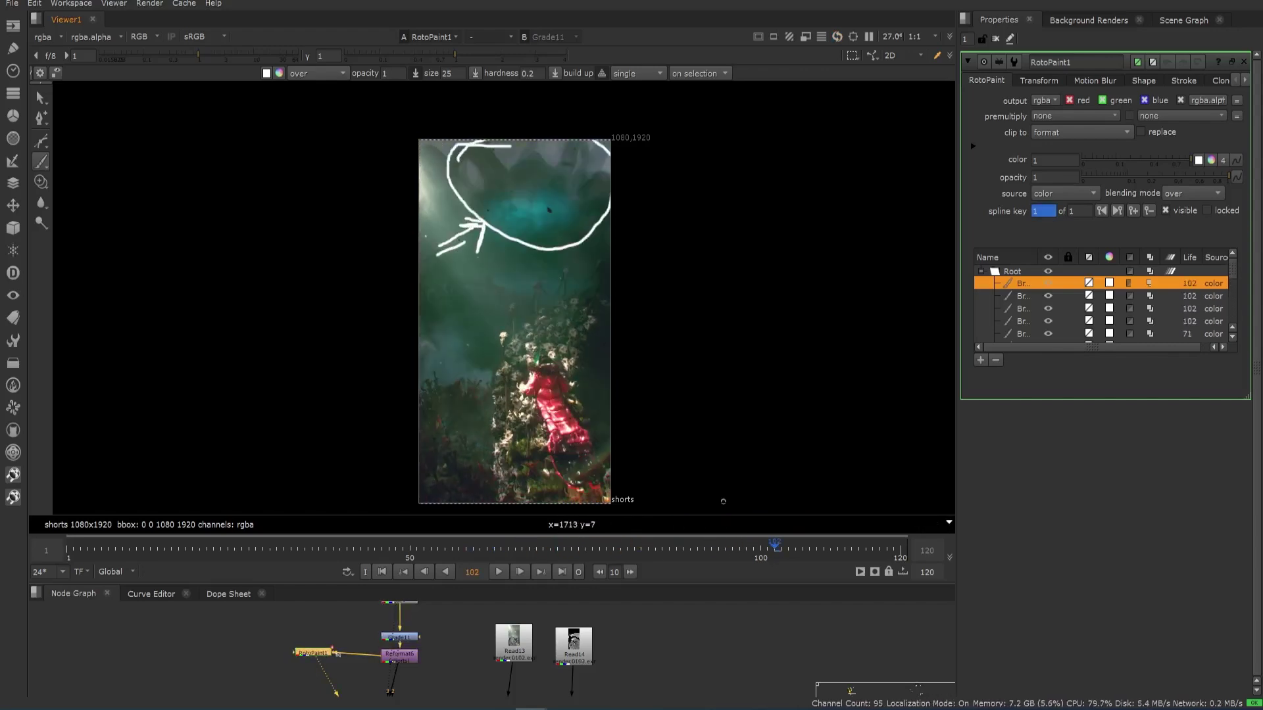
drag(777, 548, 834, 547)
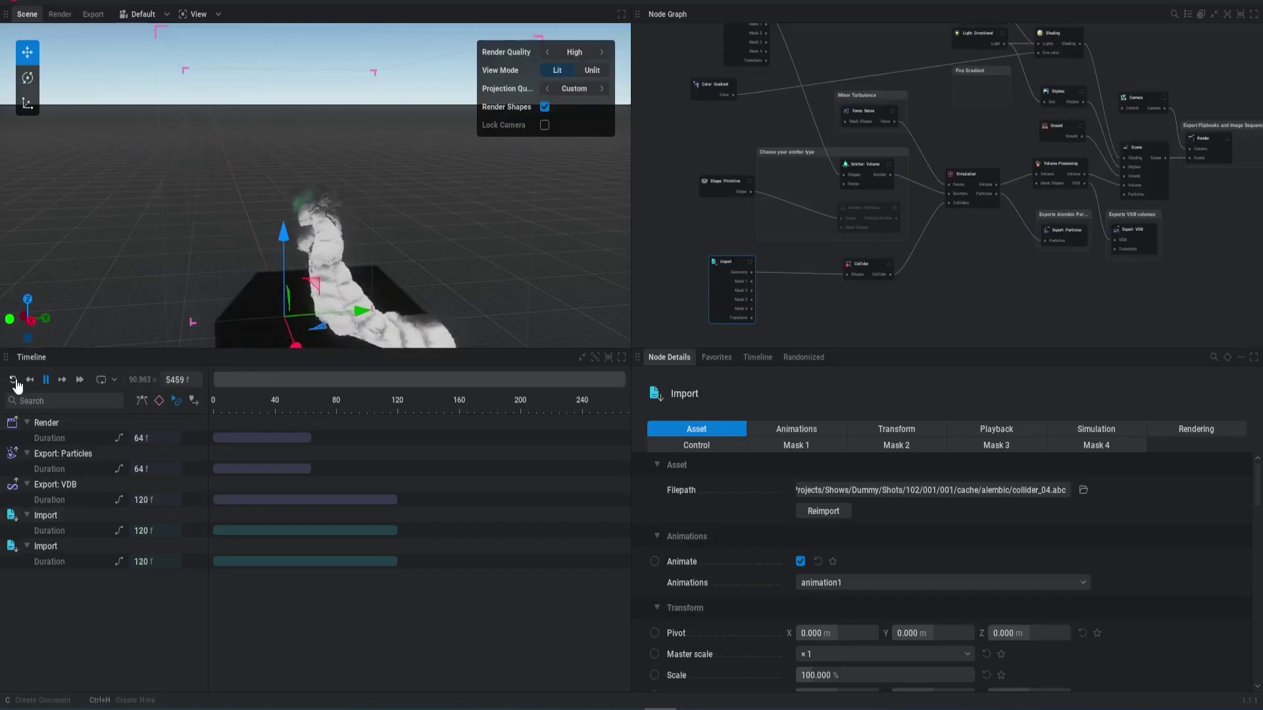
- Orbit around the smoke column, collapse the Render track and scrub to another frame
drag(228, 210, 184, 215)
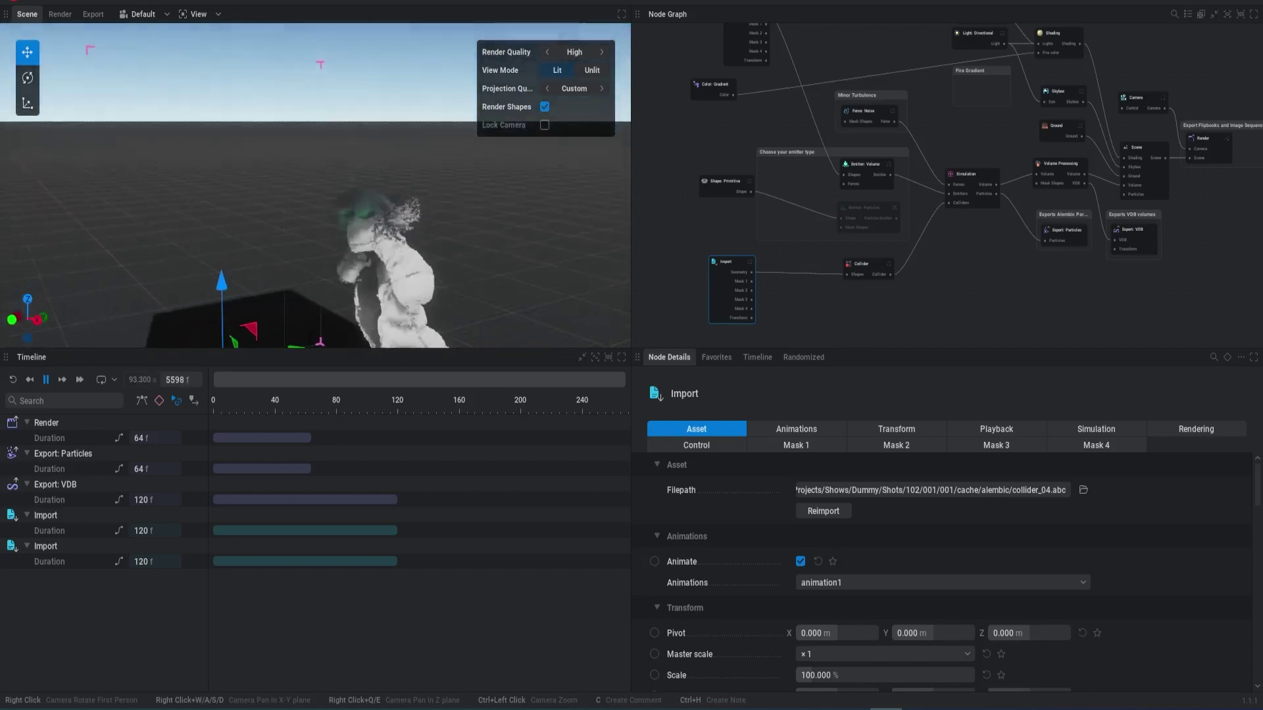
right_drag(217, 217, 223, 203)
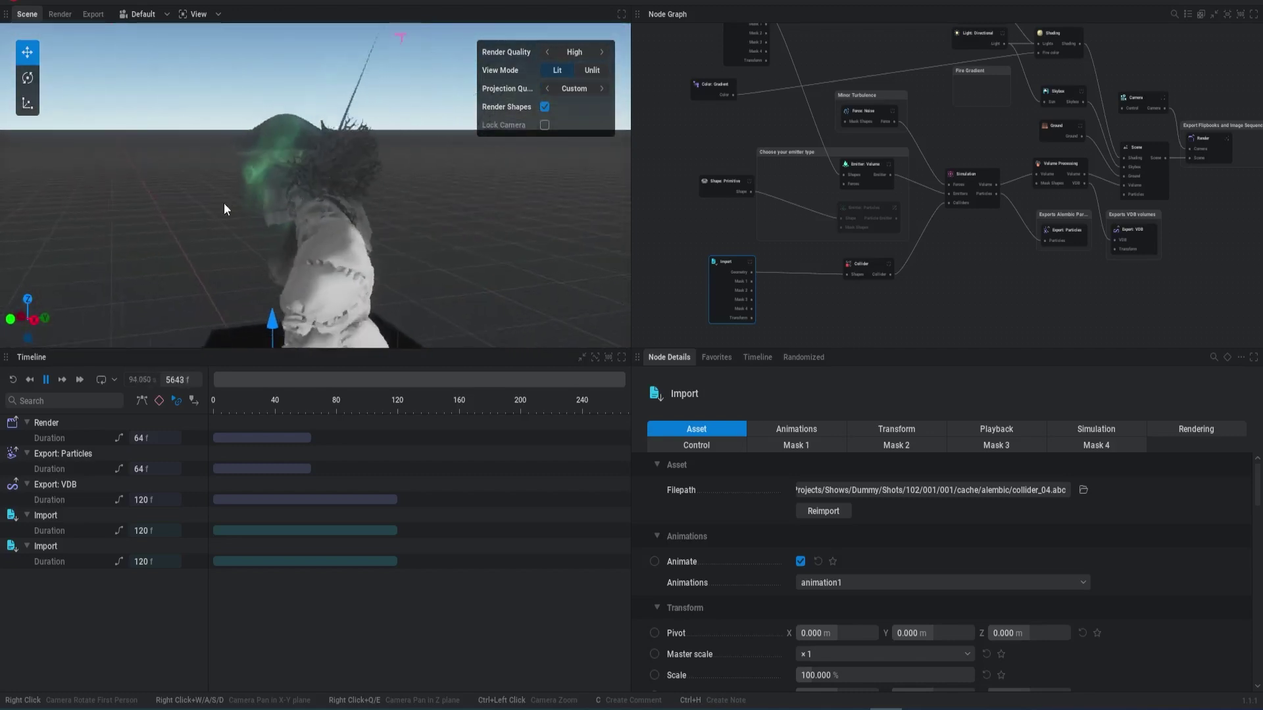
right_drag(261, 251, 318, 261)
click(27, 423)
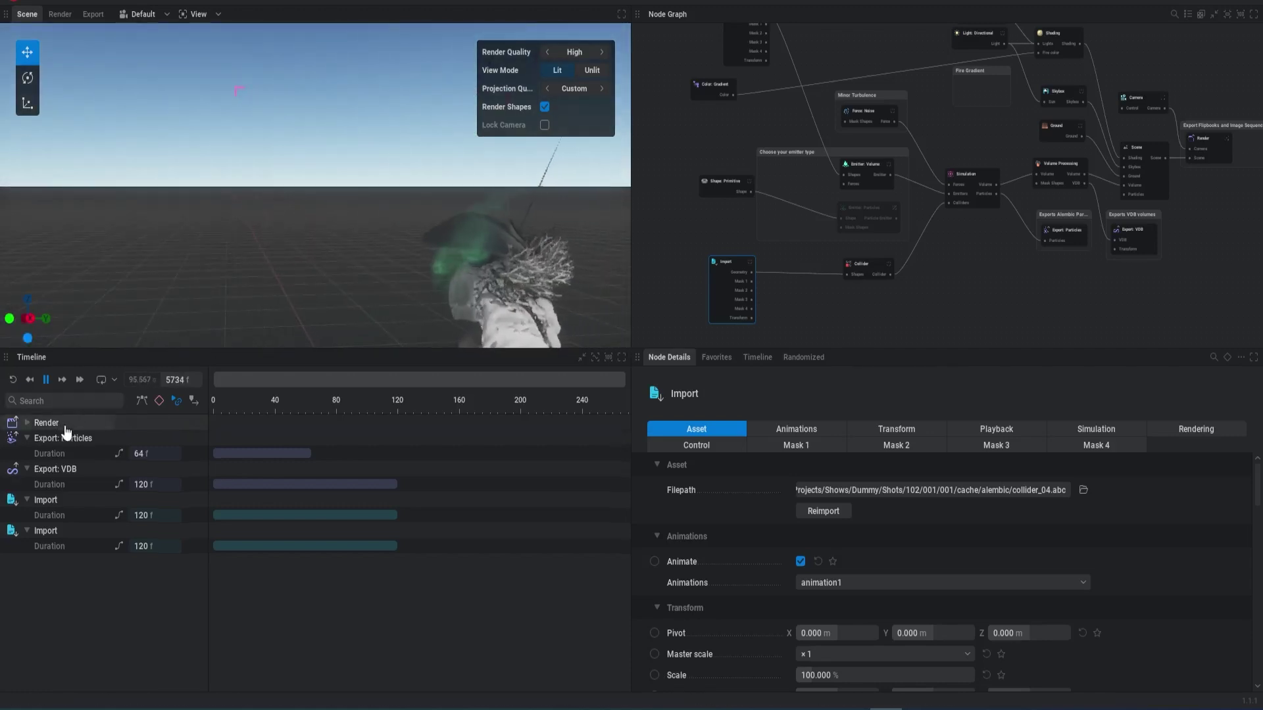
drag(239, 408, 226, 409)
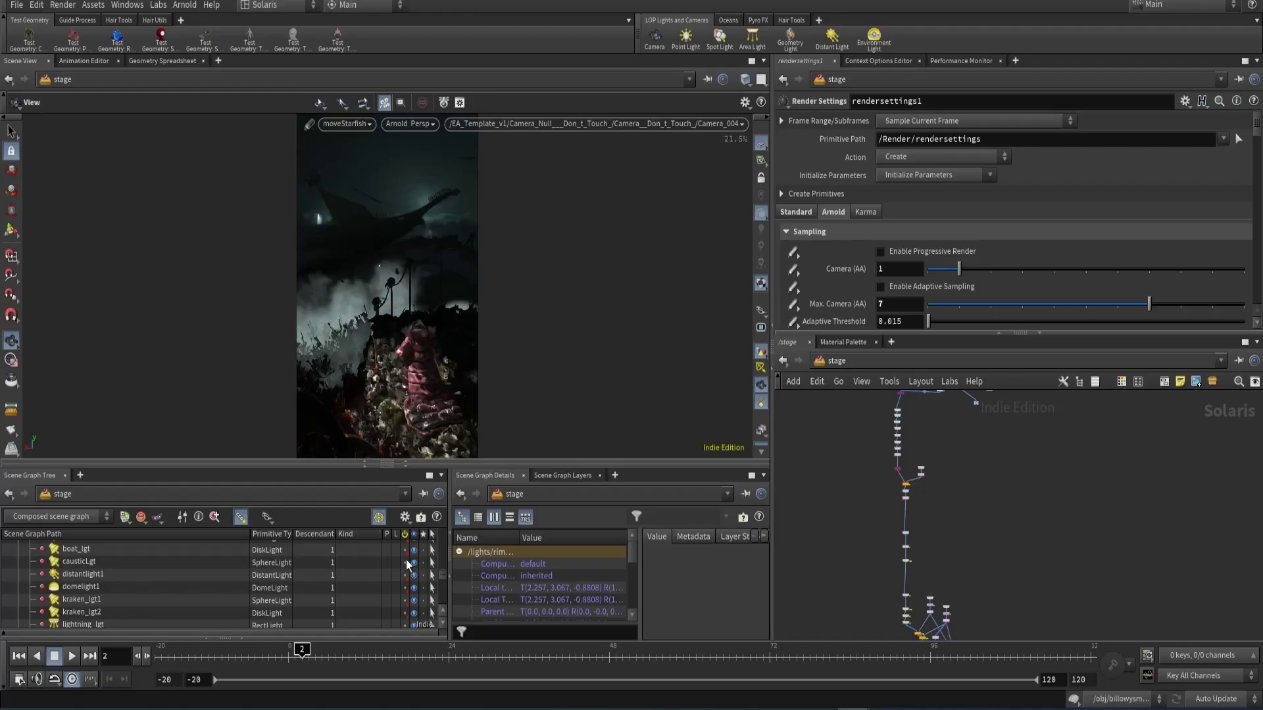
- Switch off causticLgt, then switch on arealight1 and arealight3
click(405, 561)
scroll(393, 564, up, 3)
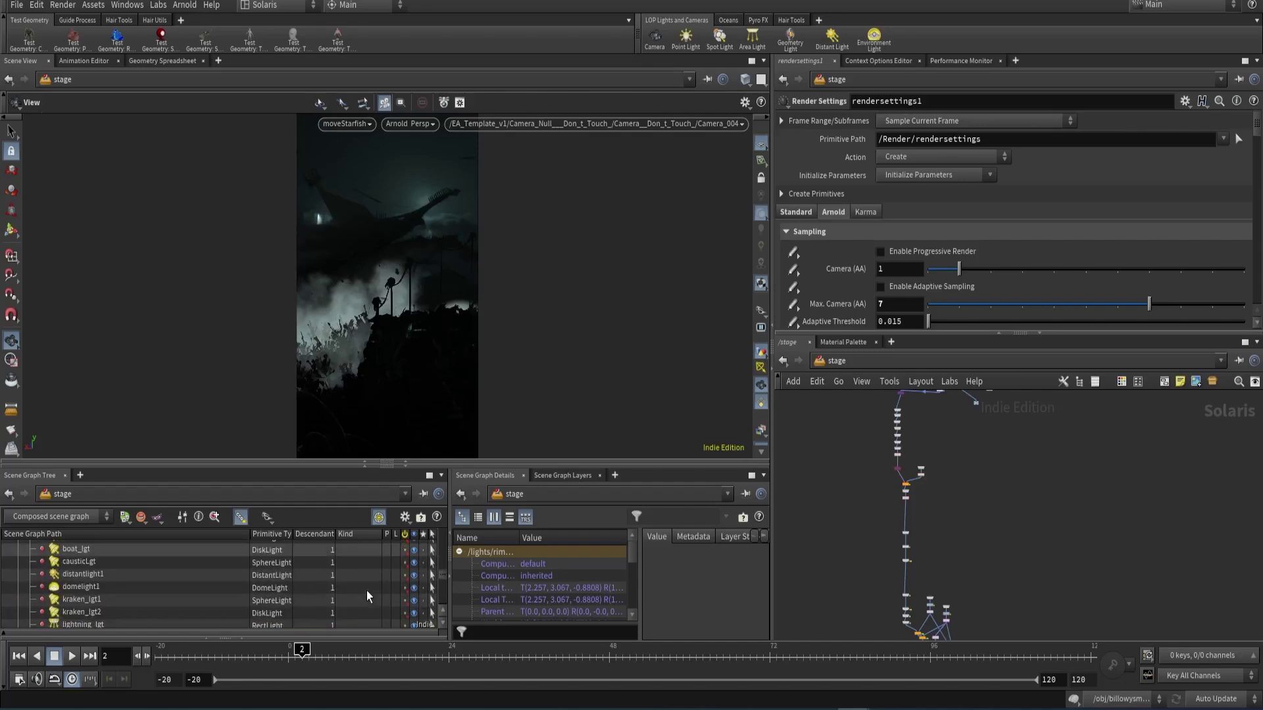
click(405, 587)
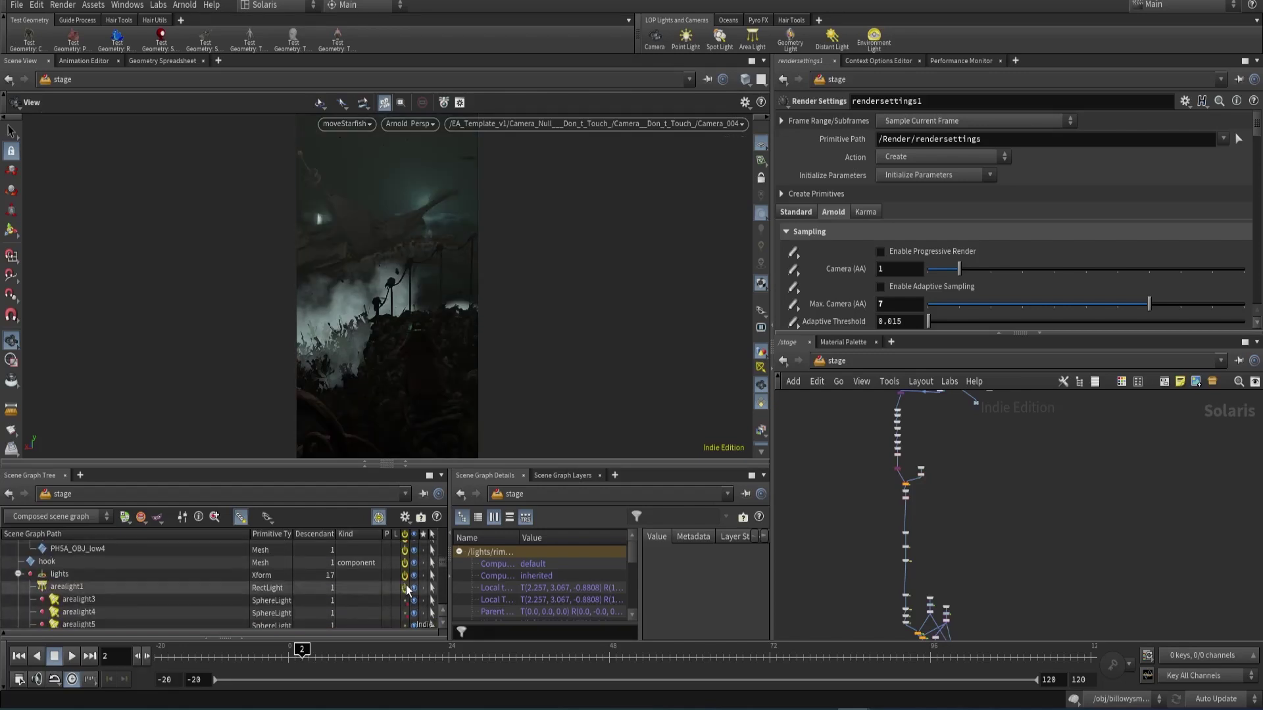
scroll(378, 582, down, 3)
click(405, 562)
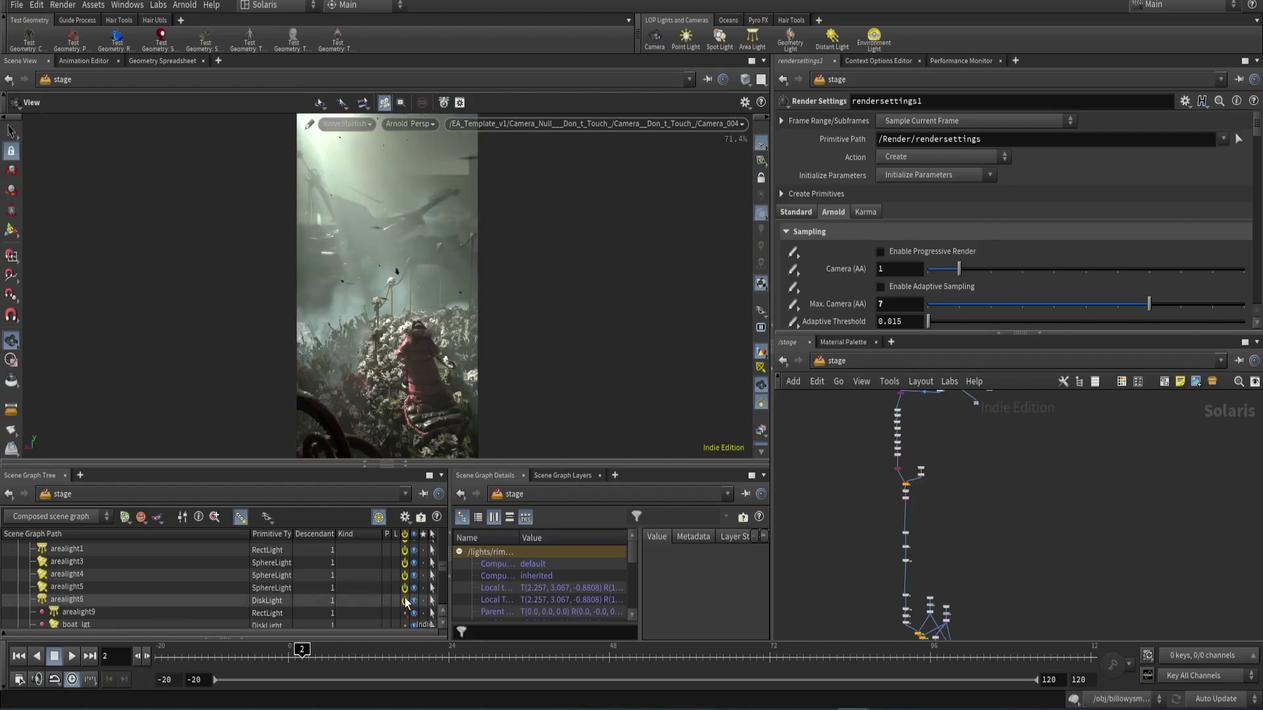
- Turn causticLgt back on and scroll through the remaining lights to check them
scroll(405, 592, down, 1)
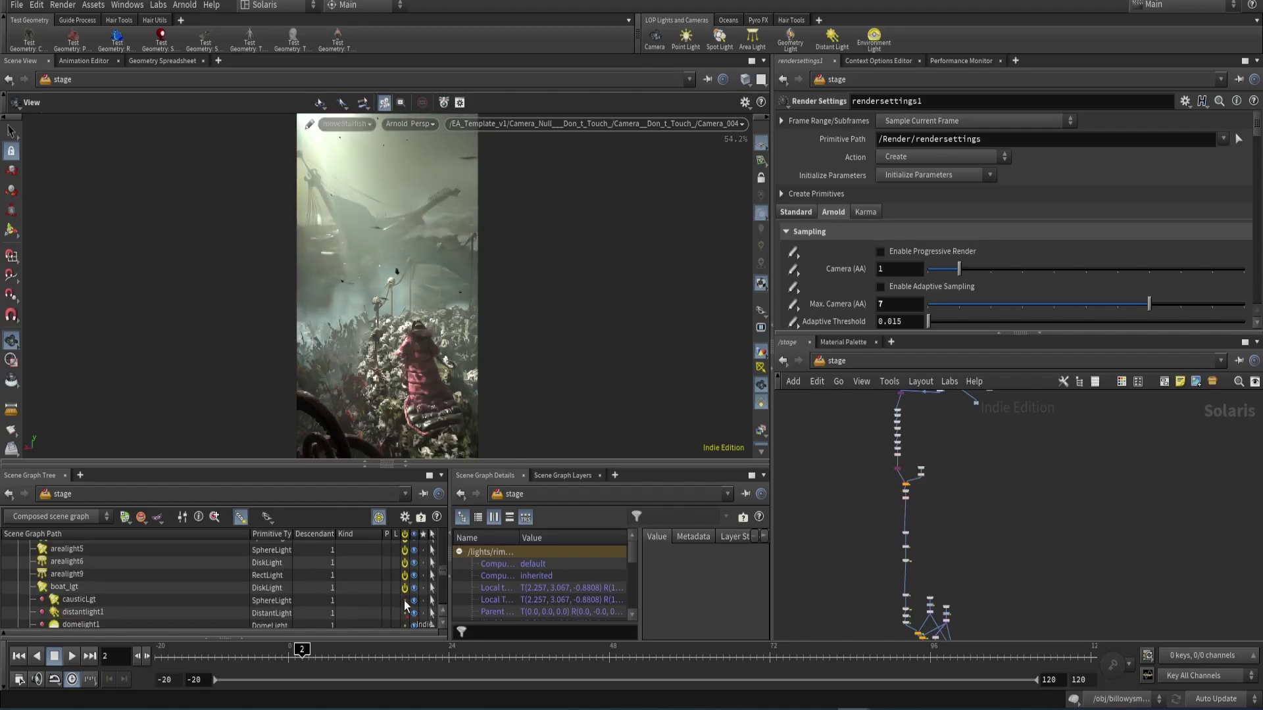
click(404, 601)
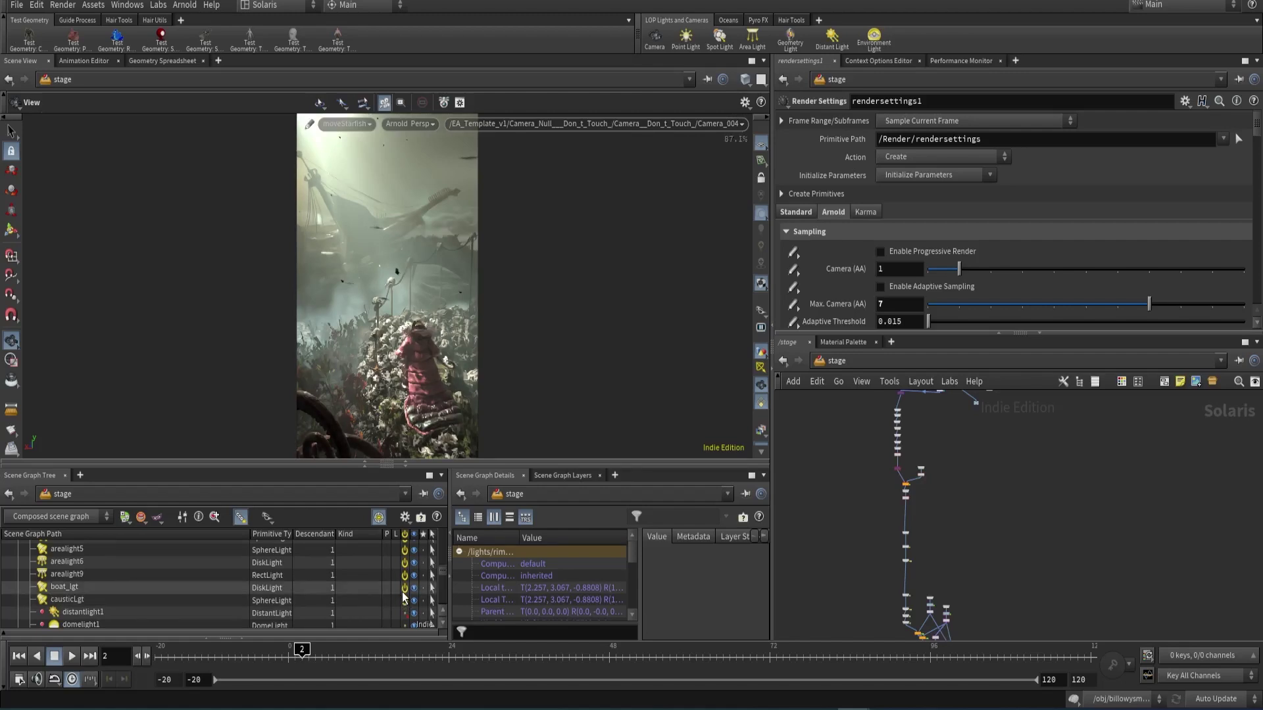
scroll(402, 591, down, 1)
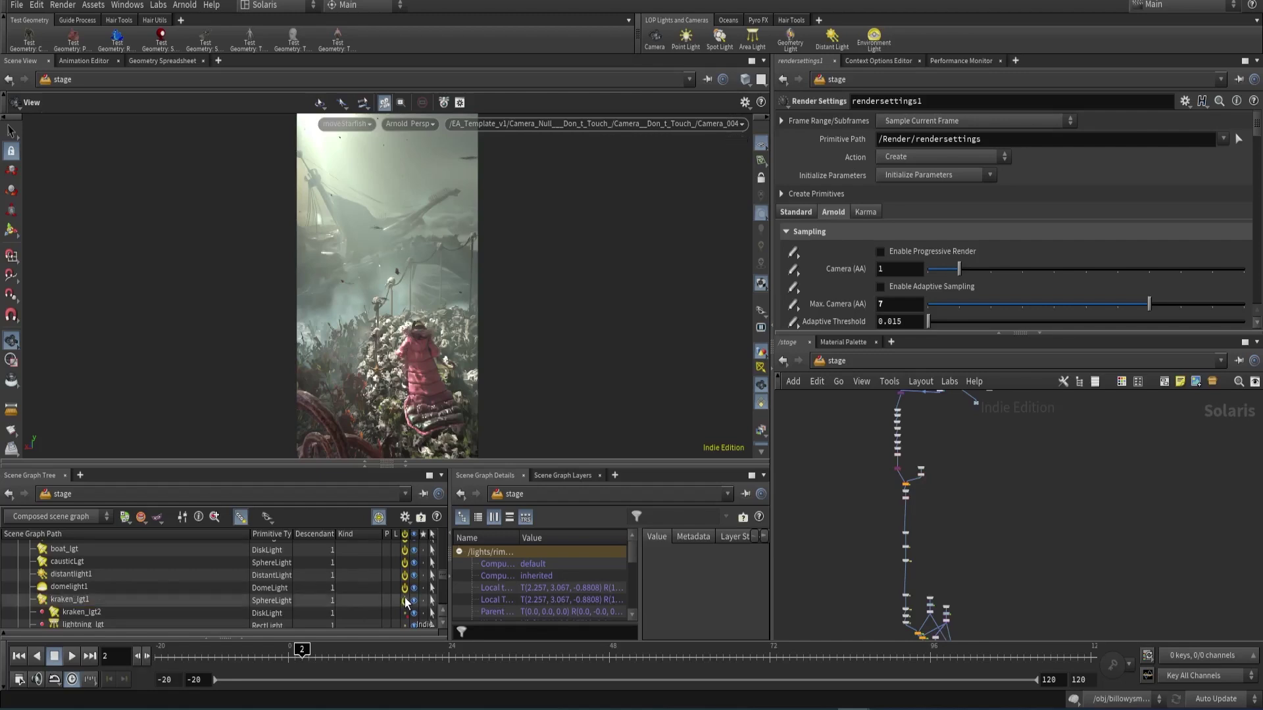
scroll(401, 577, down, 1)
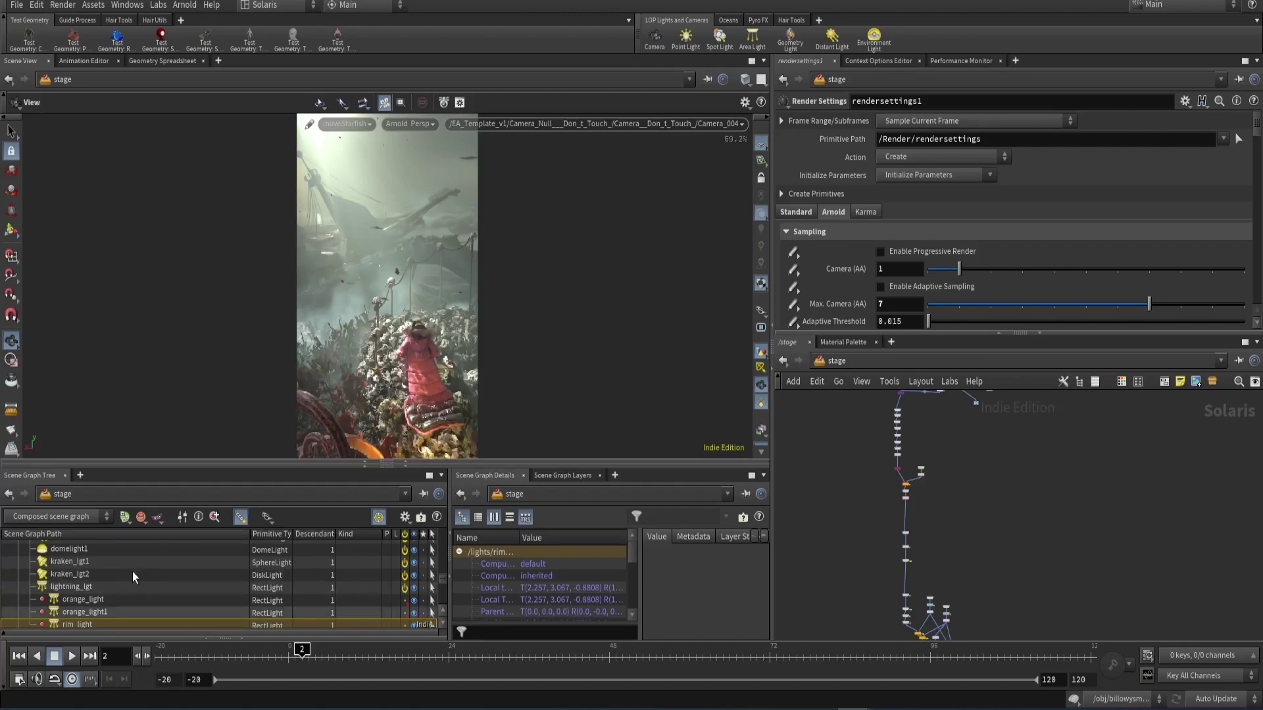
scroll(407, 570, down, 1)
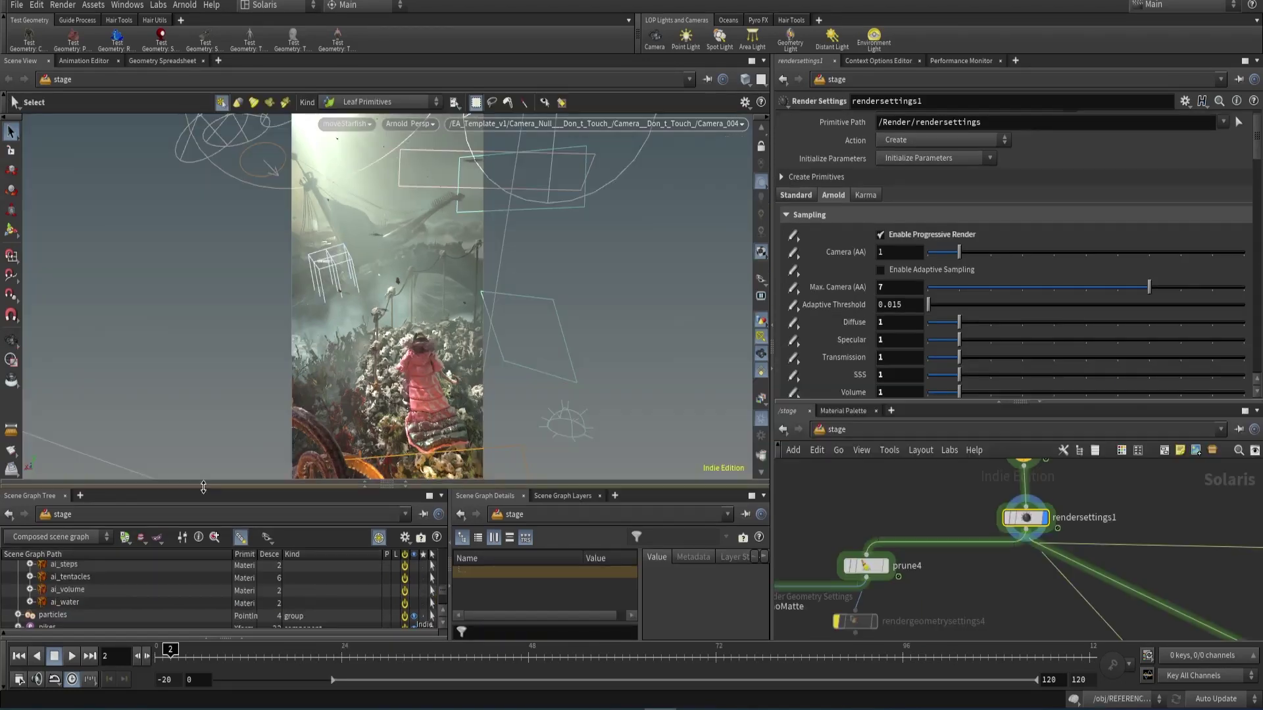
- Leave the shot camera and orbit the underwater scene to a new angle
key(Escape)
drag(384, 331, 479, 336)
key(s)
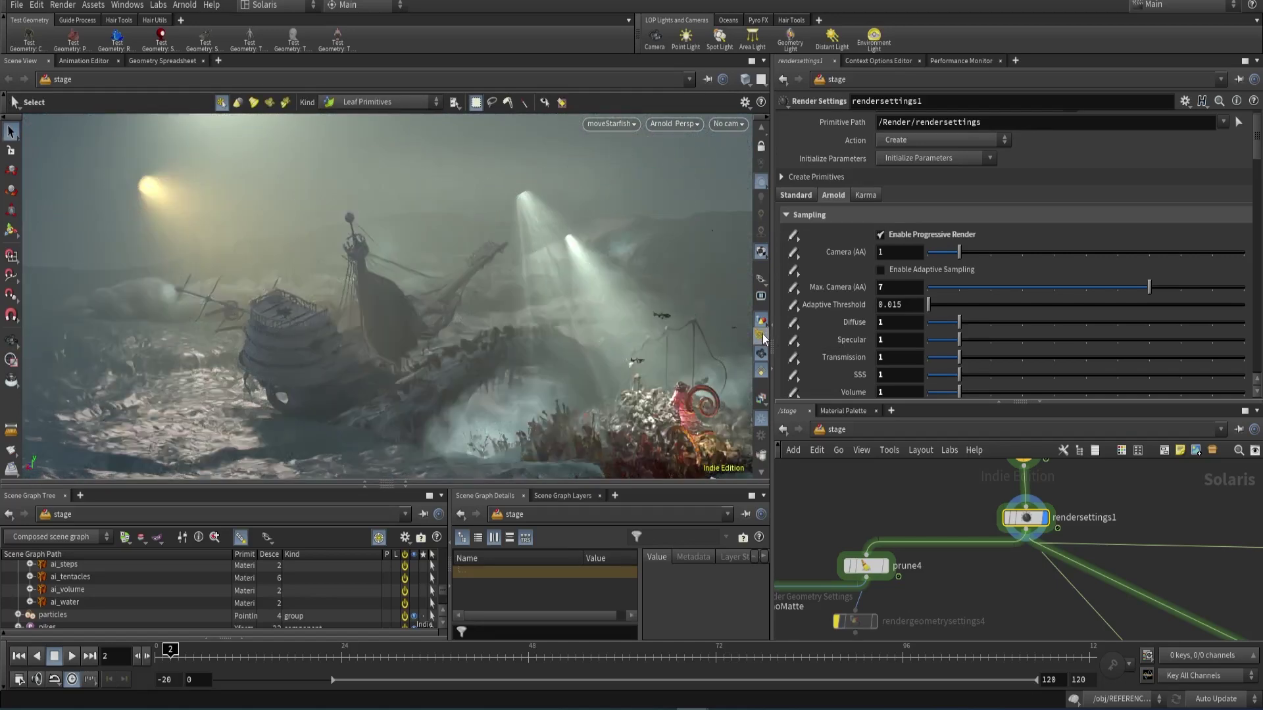
- Move in close to the red coral, then orbit to a very different angle
key(Escape)
mouse_move(395, 315)
mouse_down()
mouse_move(284, 306)
mouse_move(380, 314)
mouse_up()
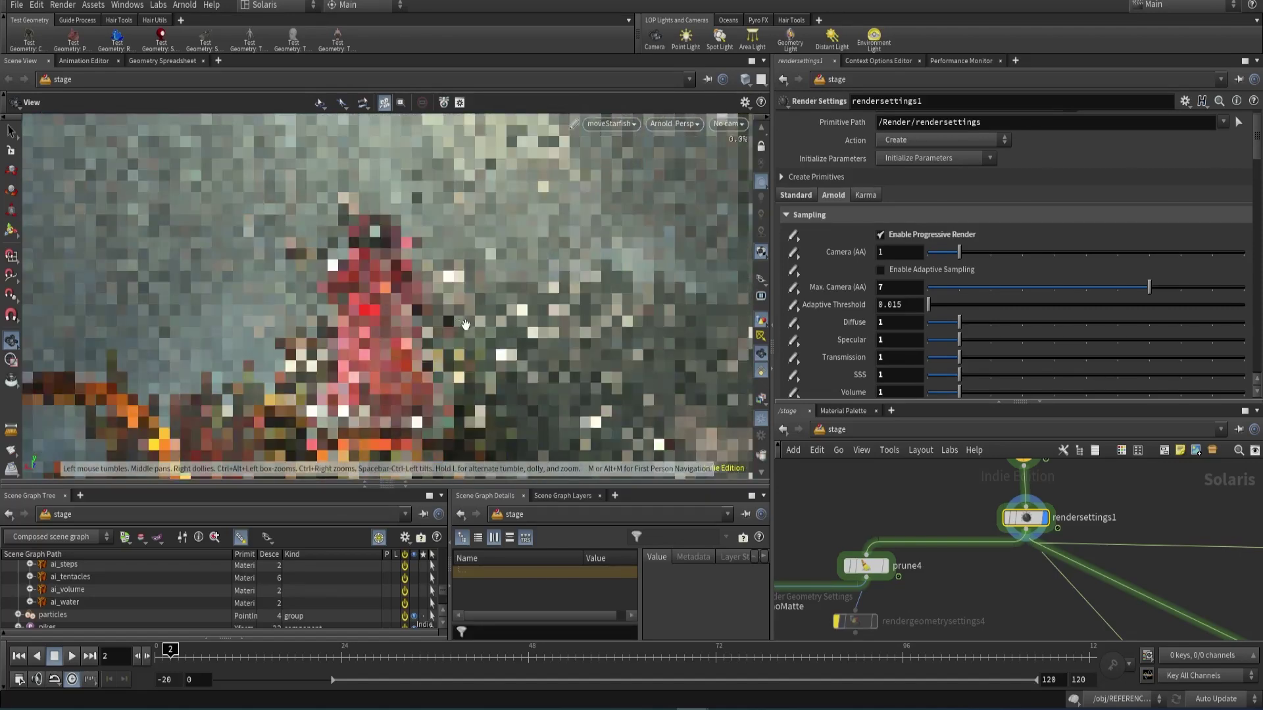
drag(554, 285, 273, 226)
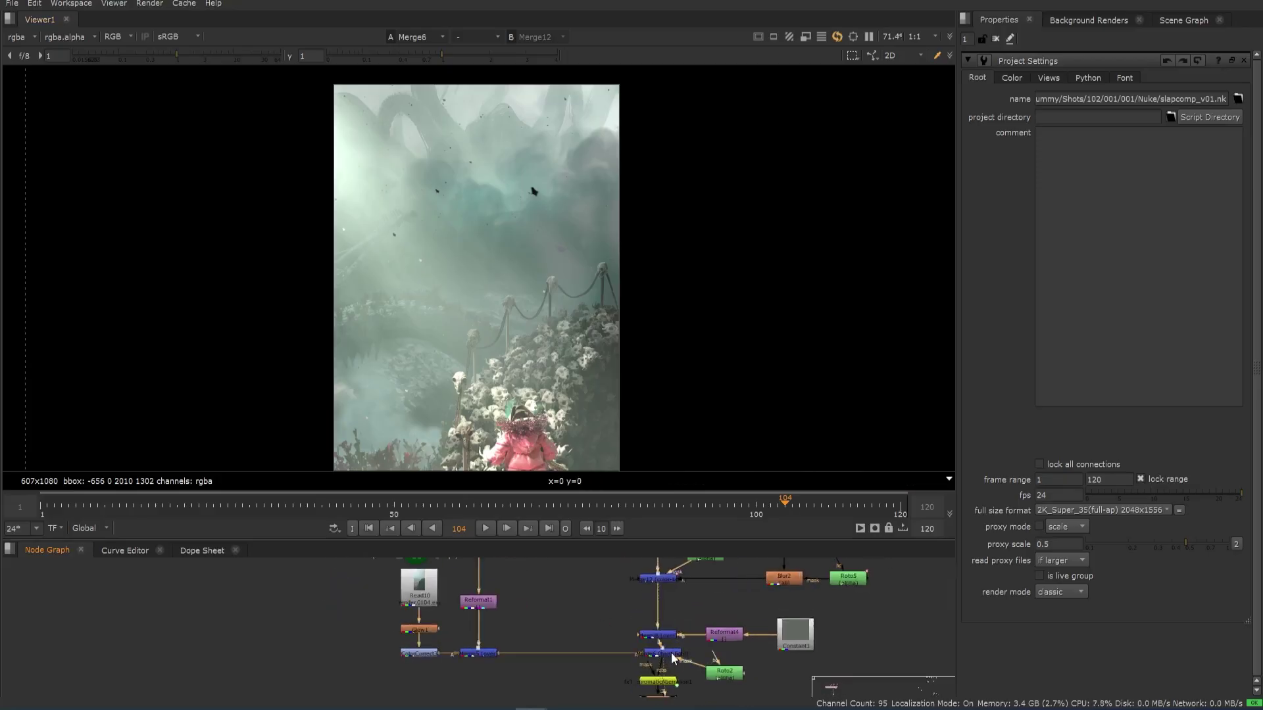
- At frame 20, view the fxT_ChromaticAberration result, then Merge13 without the fringing
click(178, 515)
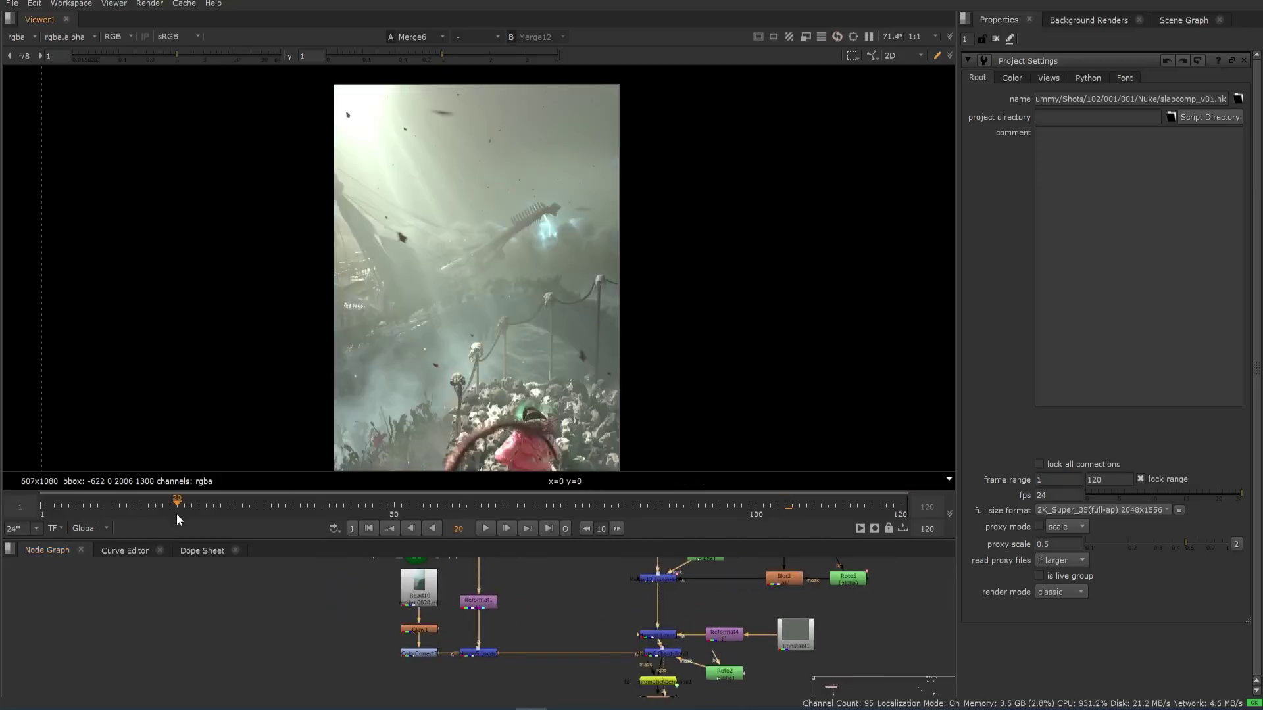
key(1)
scroll(670, 660, up, 2)
scroll(546, 434, up, 4)
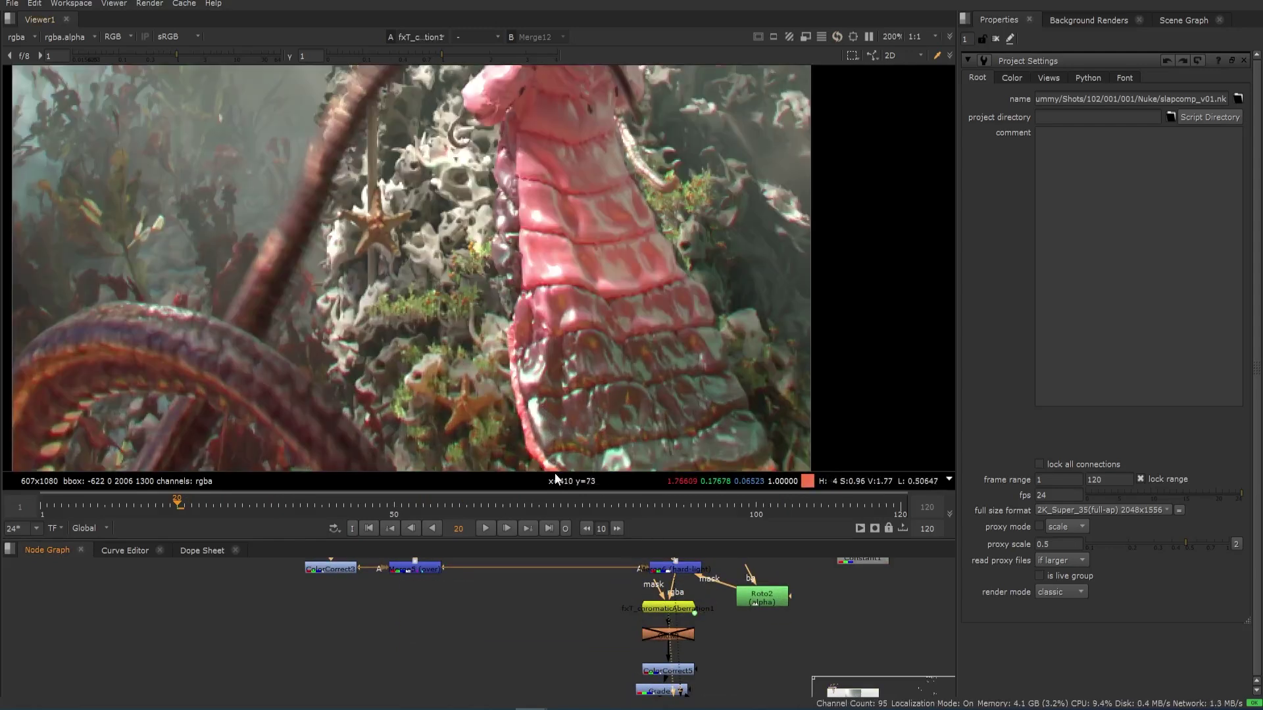
scroll(566, 567, down, 4)
key(1)
key(1)
scroll(479, 403, up, 2)
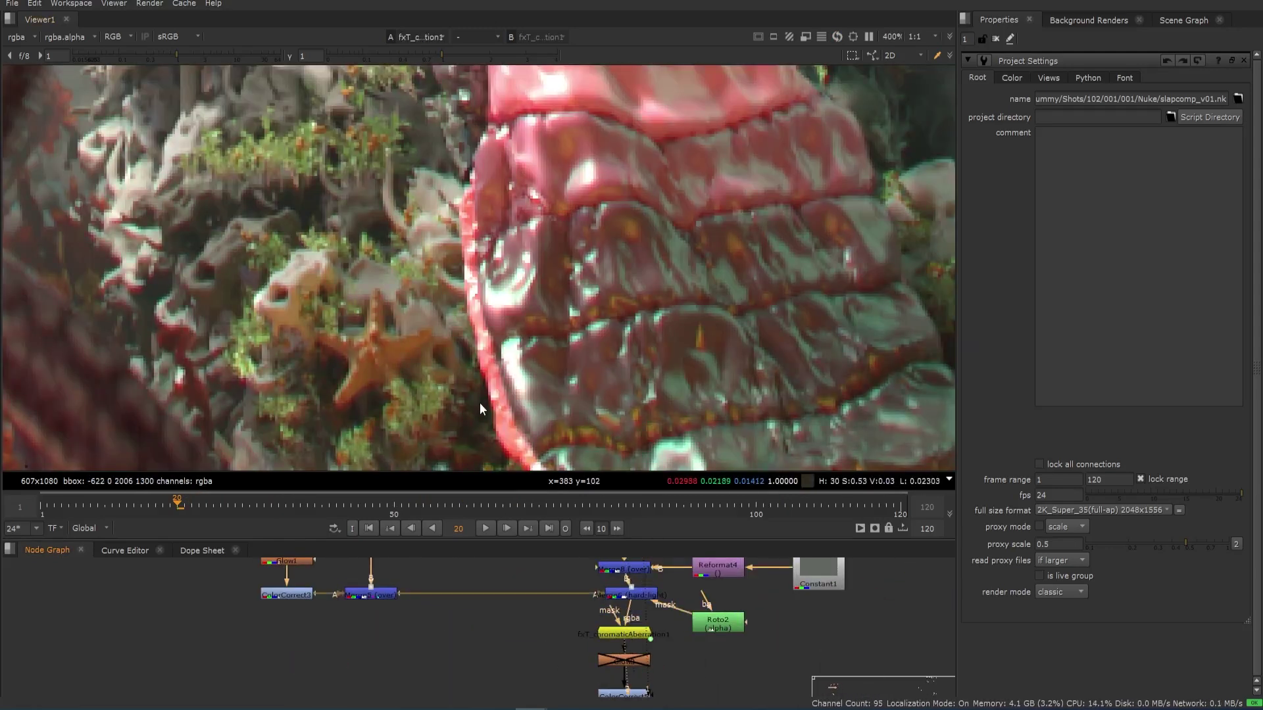
scroll(480, 403, down, 3)
scroll(309, 278, up, 3)
scroll(740, 238, down, 5)
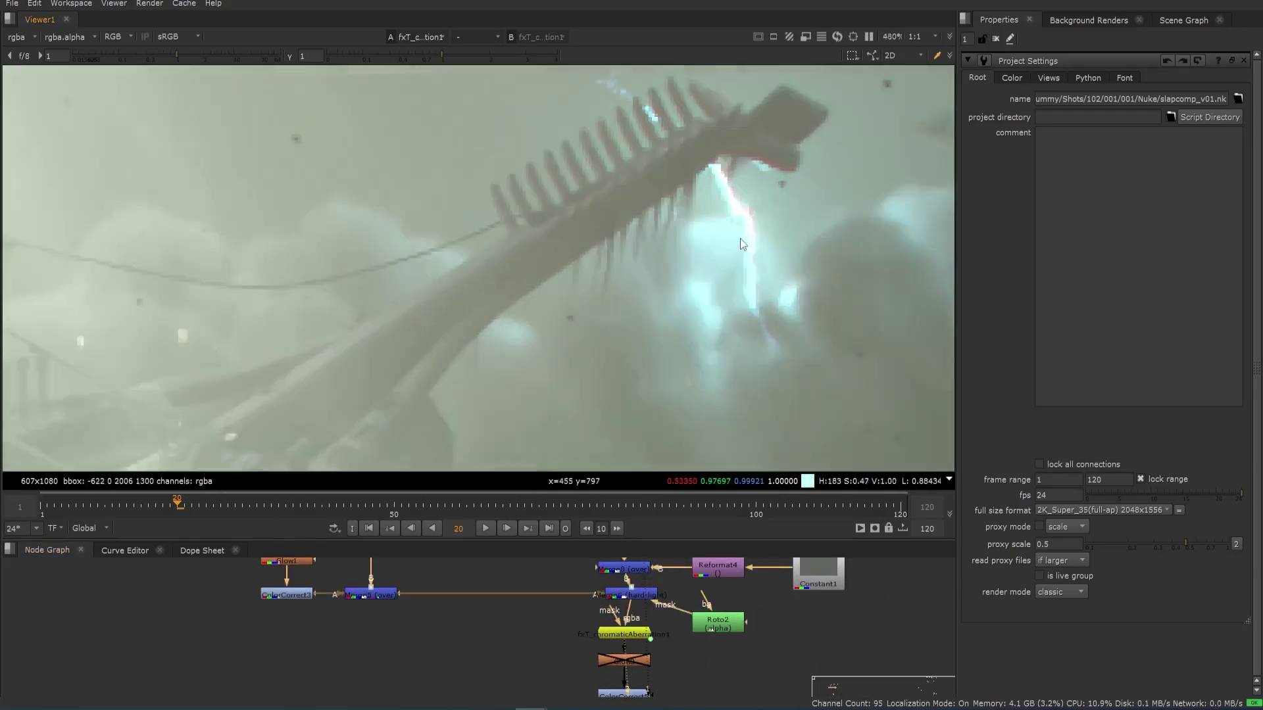
- View the ColorCorrect5 and Exponential_Glow outputs
middle_drag(658, 658, 667, 595)
click(634, 634)
key(1)
middle_drag(644, 665, 564, 590)
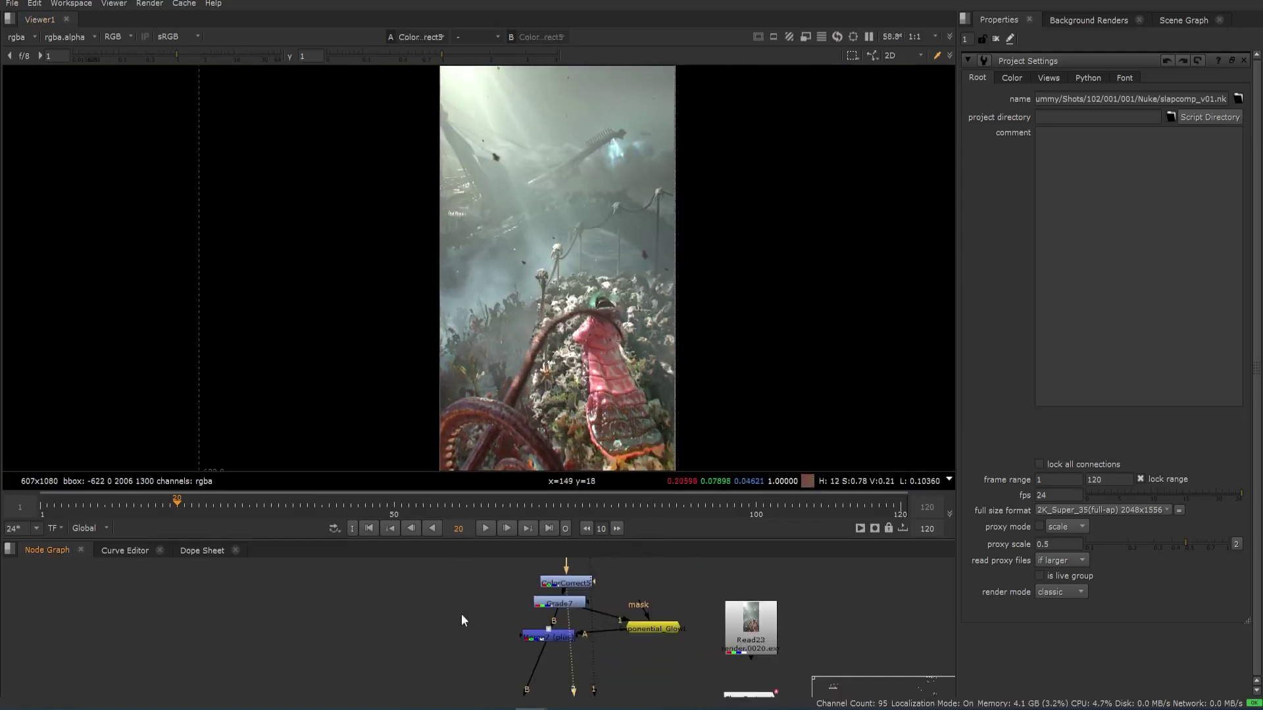
click(642, 605)
key(1)
scroll(556, 296, up, 2)
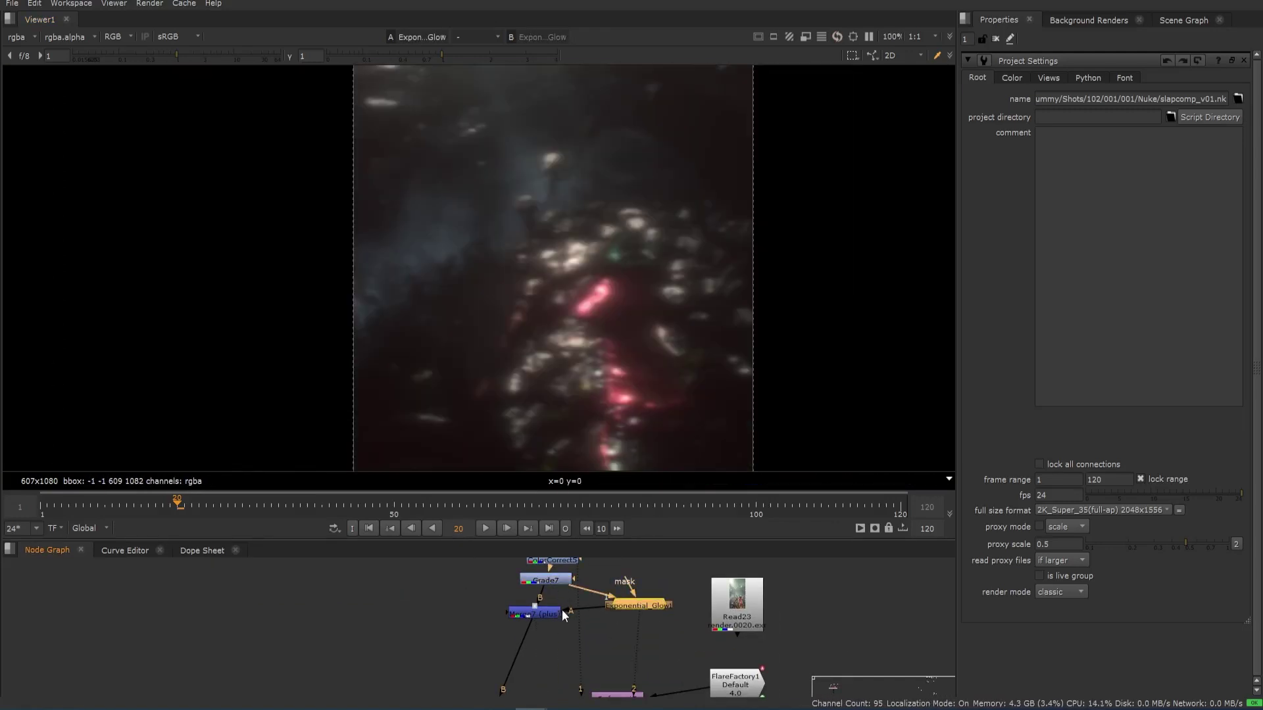
- View the Merge7 and Merge10 outputs
click(545, 613)
key(1)
scroll(570, 335, down, 3)
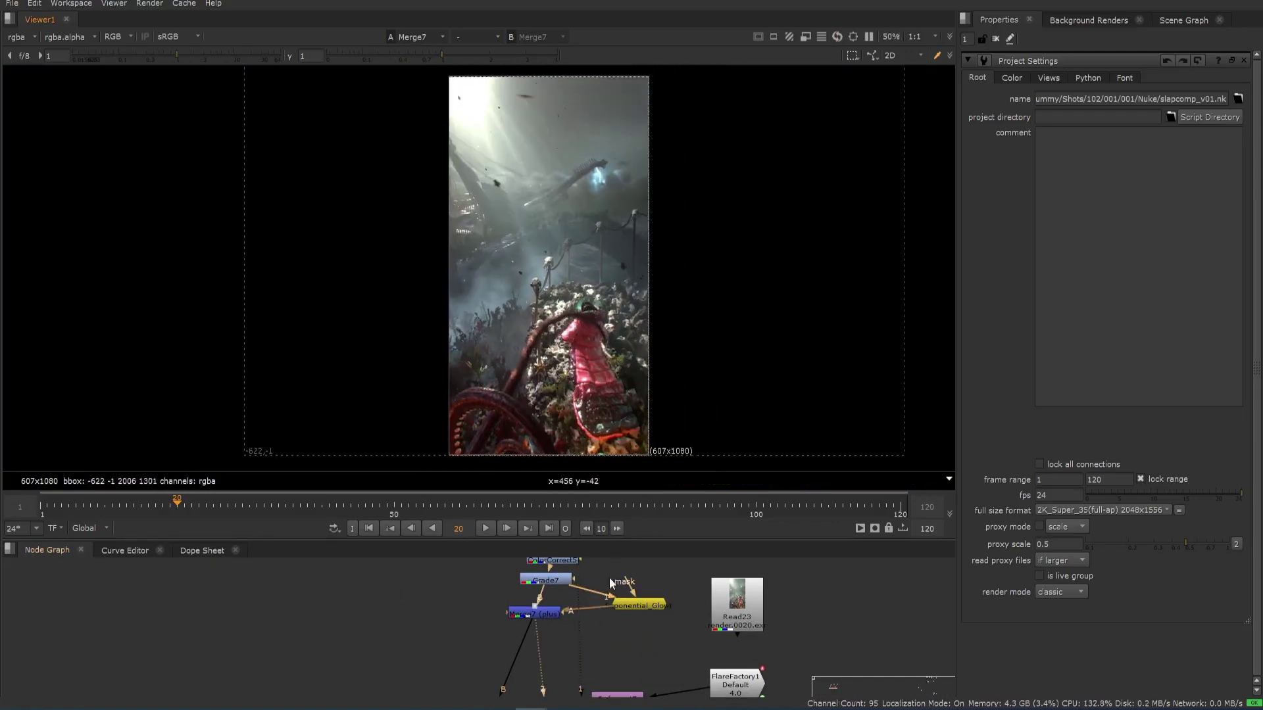
middle_drag(608, 590, 611, 627)
click(562, 641)
key(1)
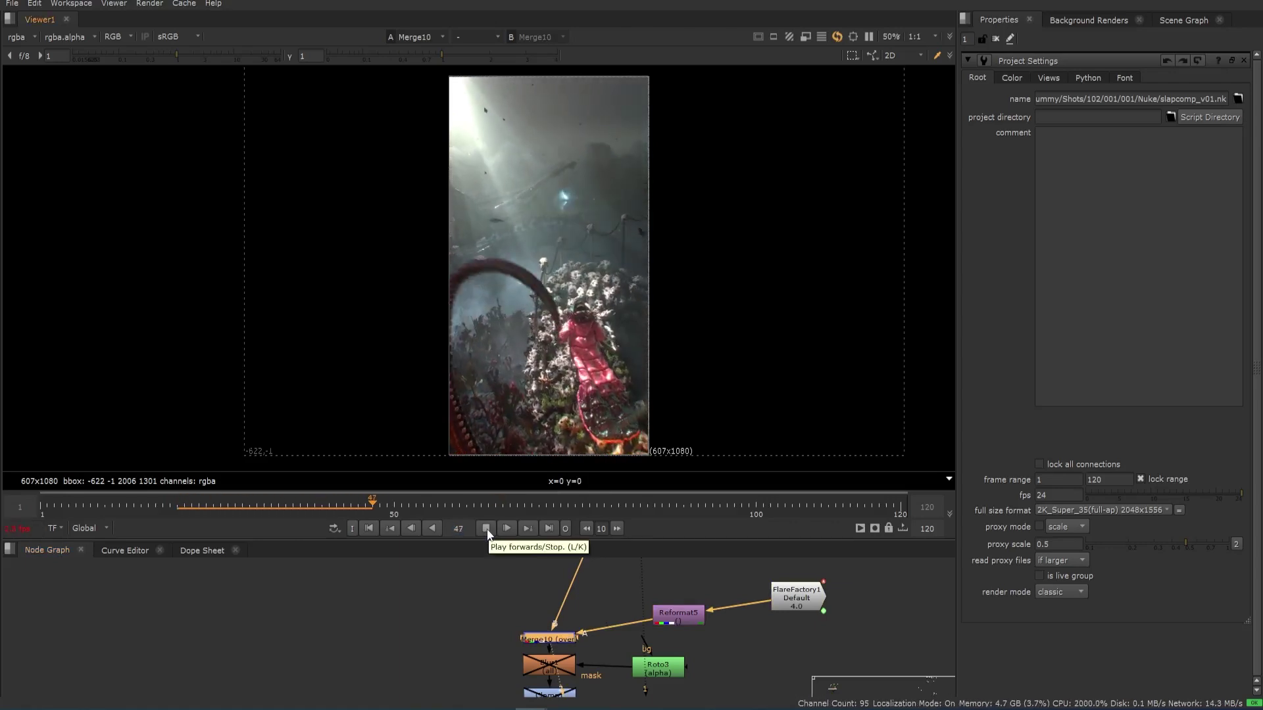
- Stop playback at frame 51 and view the ColorCorrect7 output
click(487, 529)
scroll(649, 320, up, 4)
middle_drag(595, 614, 601, 625)
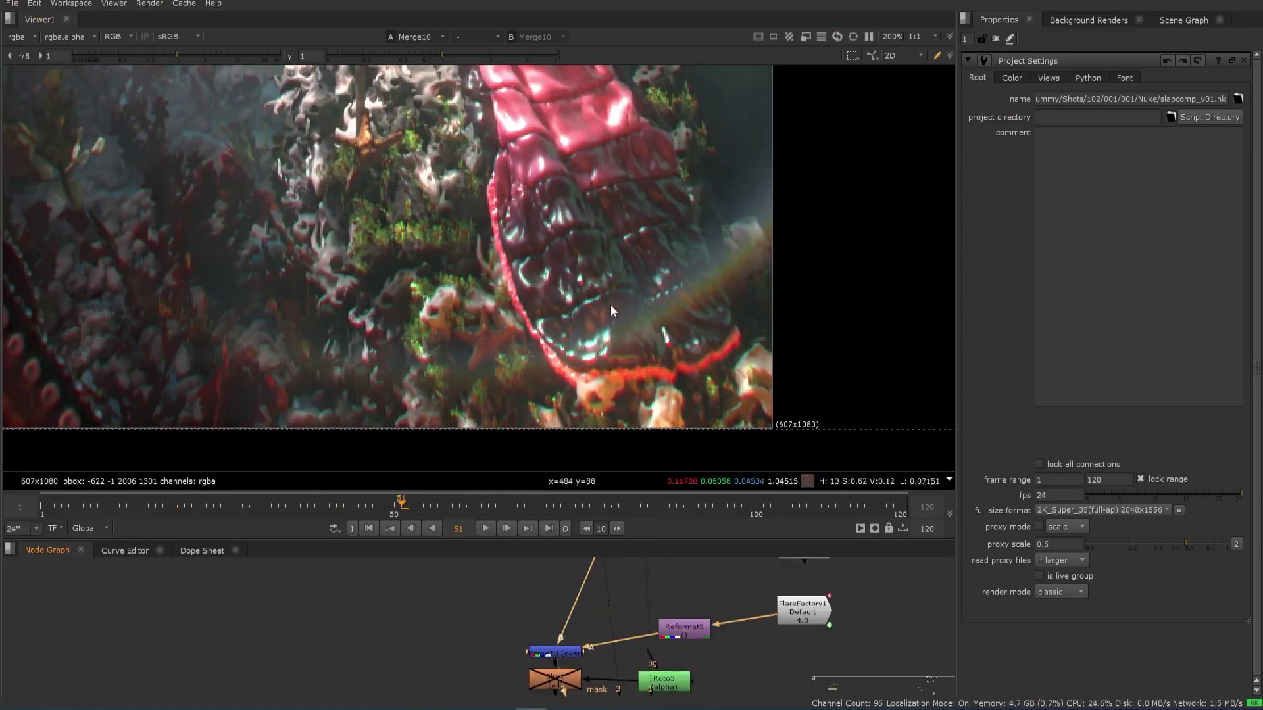
scroll(611, 306, down, 5)
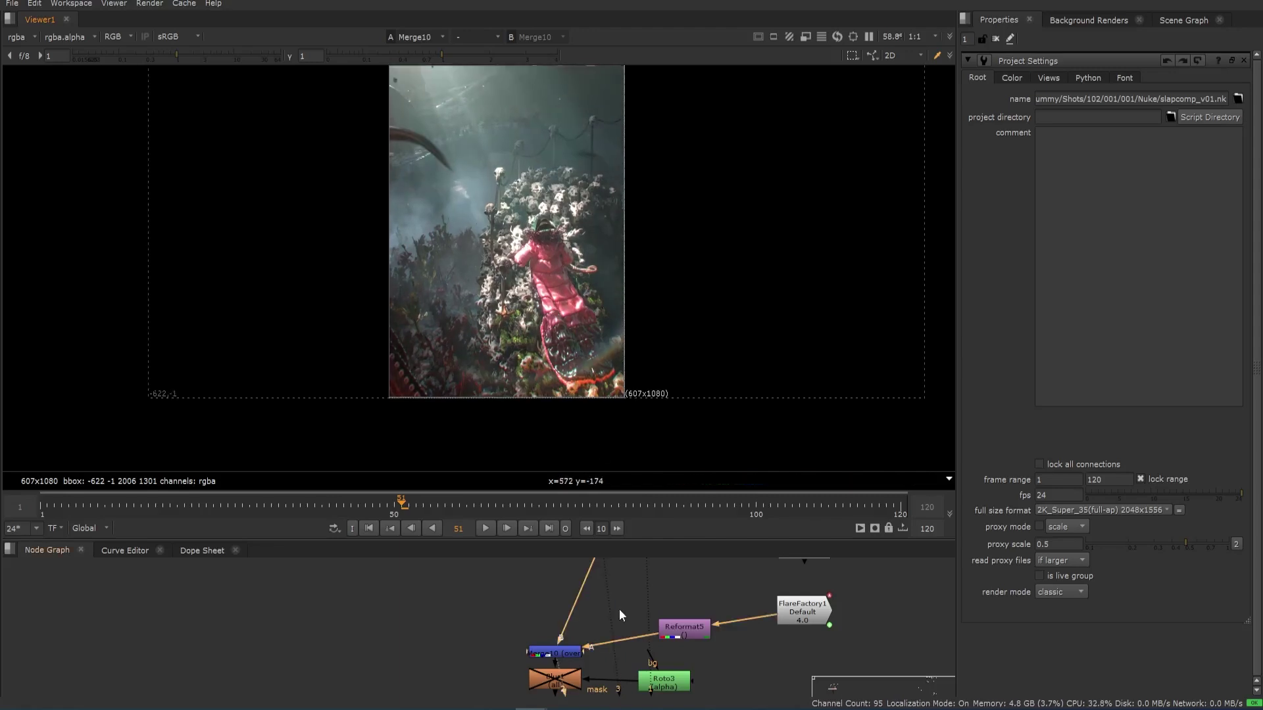
key(2)
- Compare the fog image before and after extension near the Grade and Reformat6 nodes
middle_drag(585, 651, 711, 615)
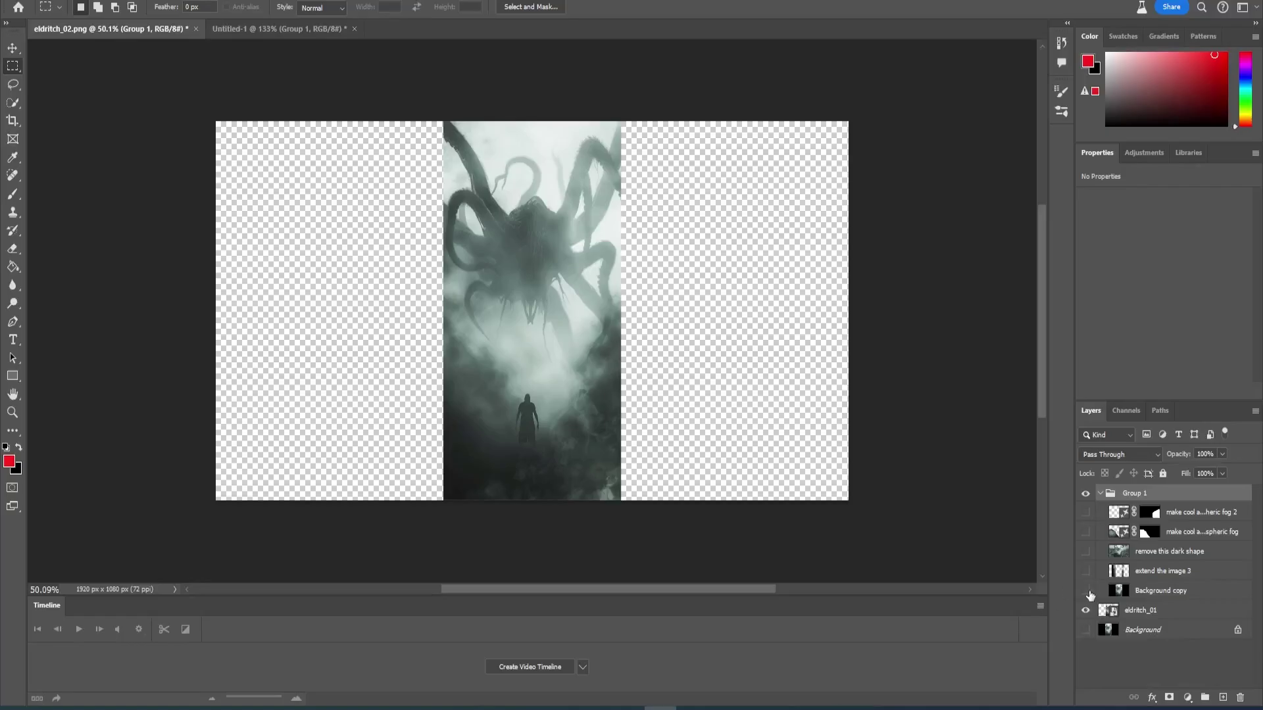
click(1085, 590)
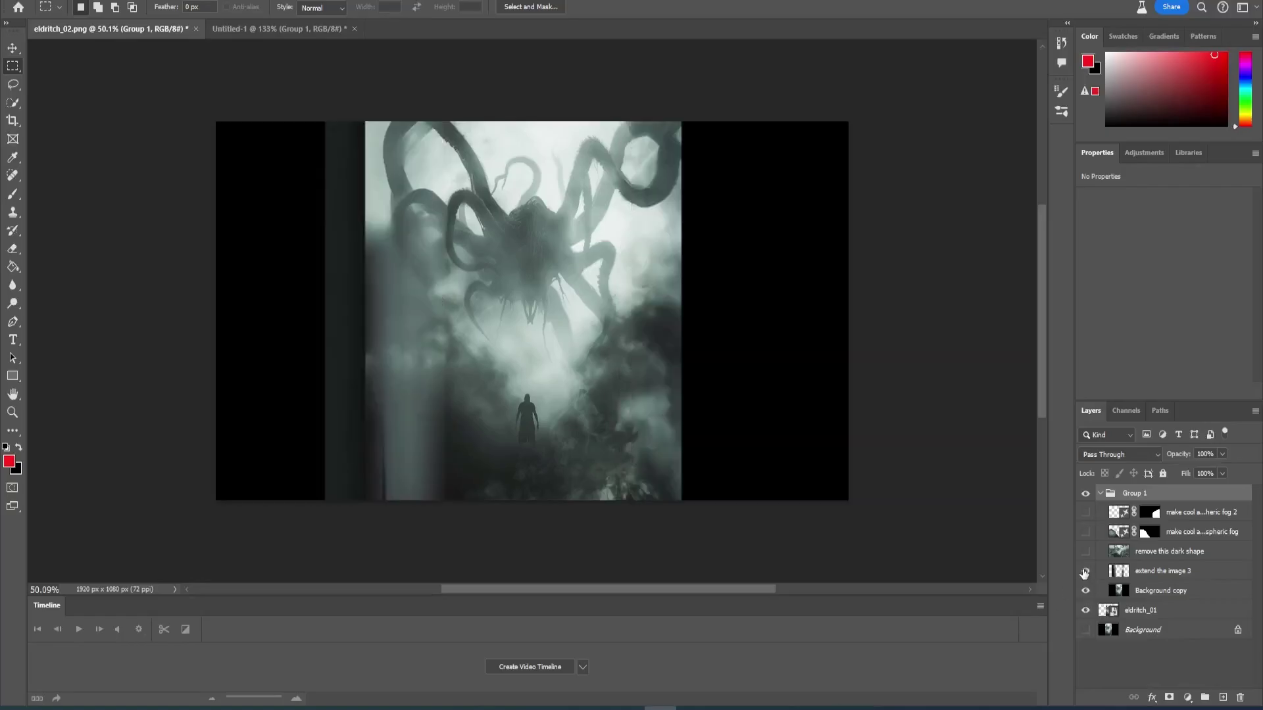
click(1085, 571)
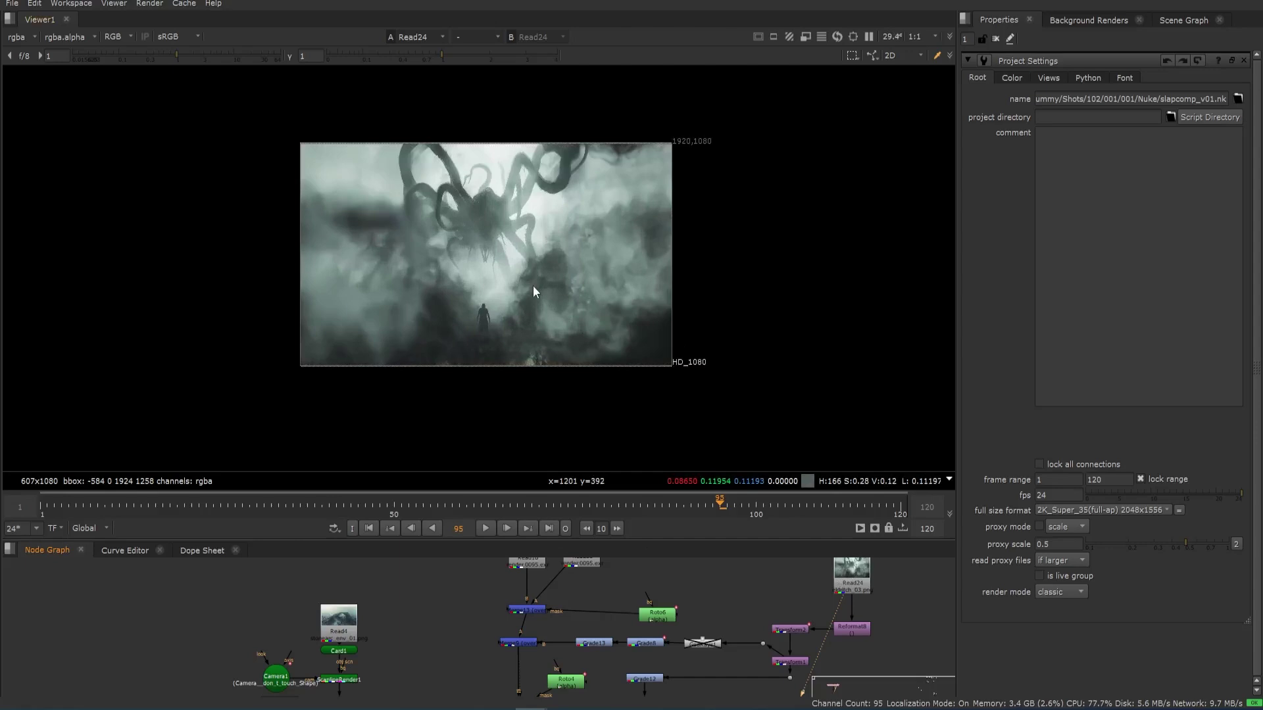
- View the enlarged, portrait, Read16, transformed and darker fog images and the coral render
key(3)
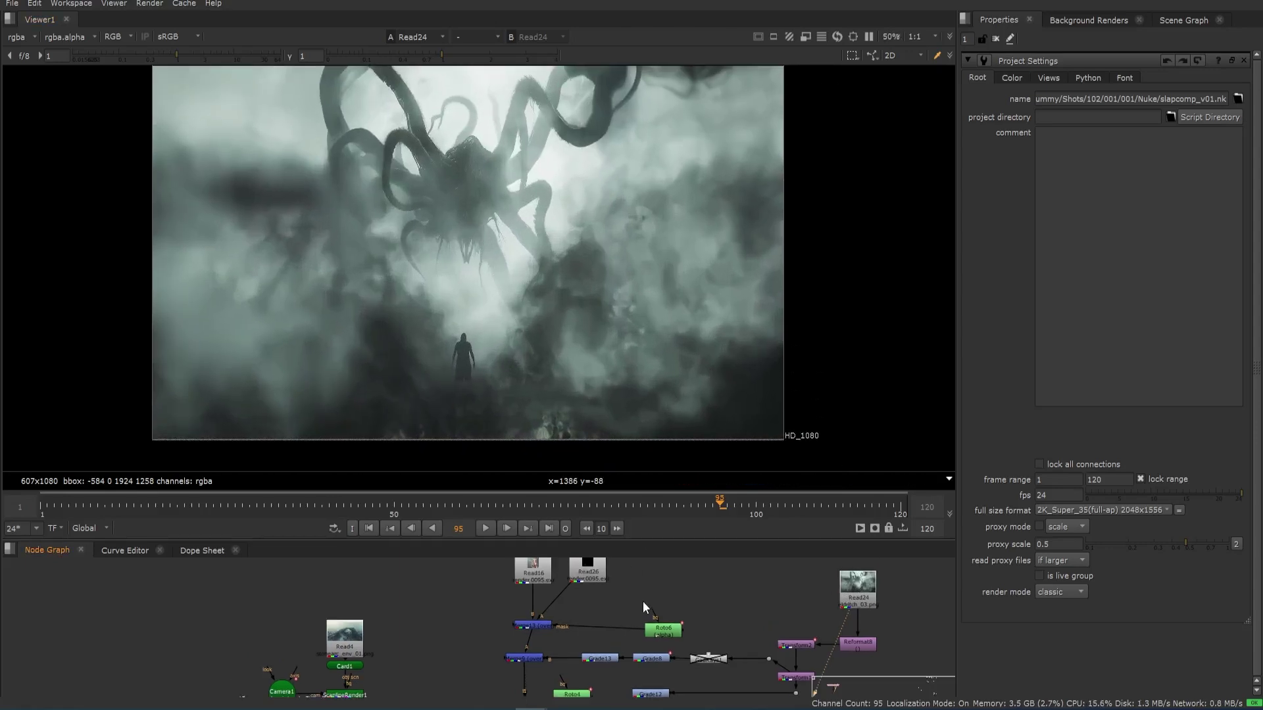
key(4)
key(5)
key(6)
key(7)
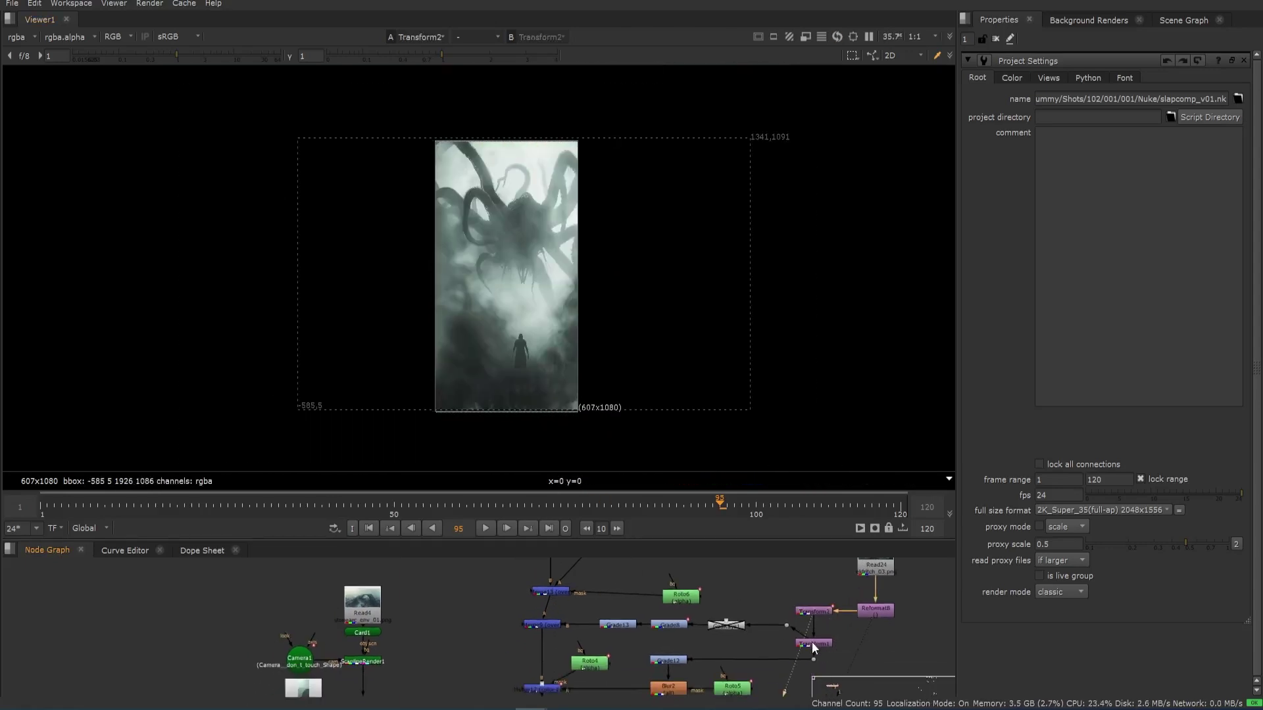
key(8)
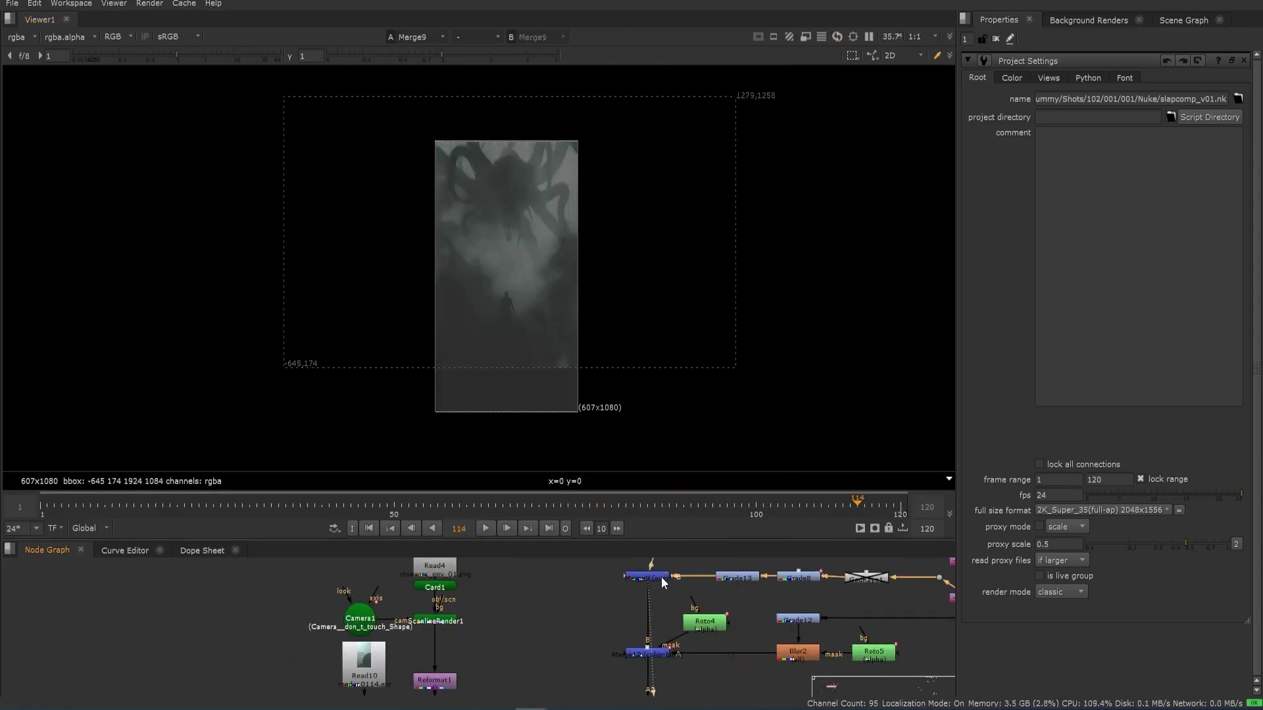
key(9)
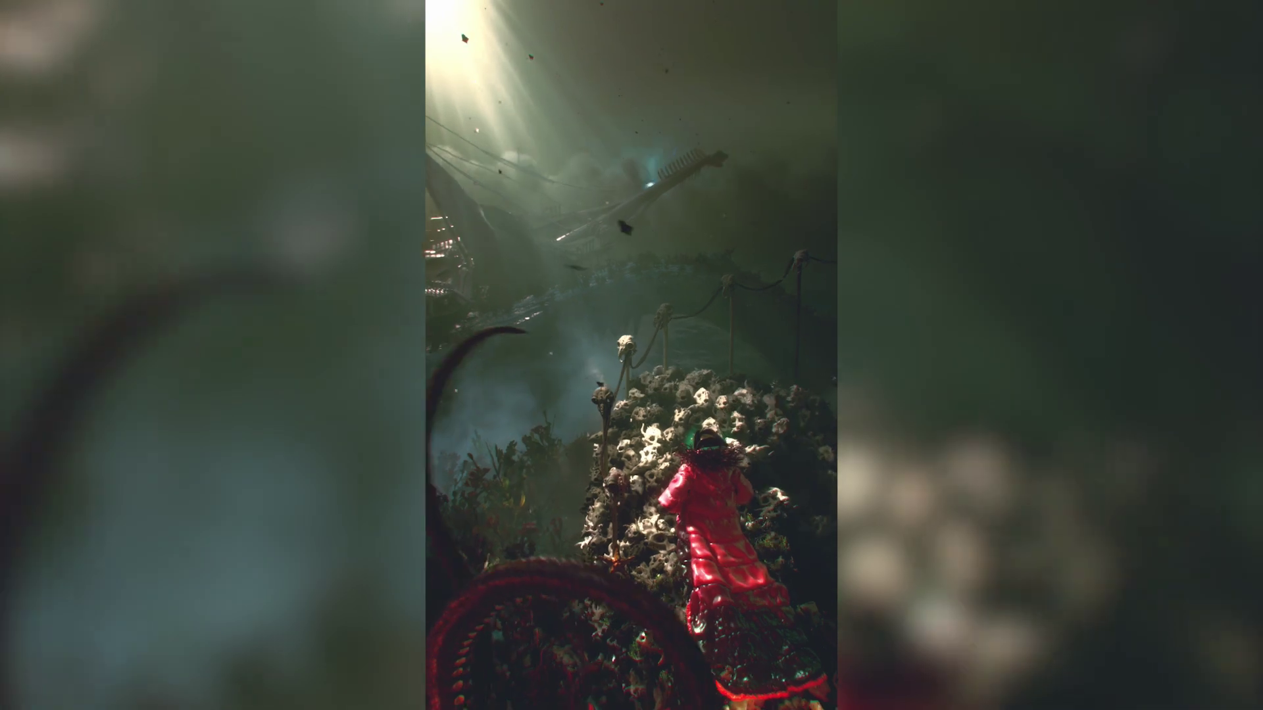